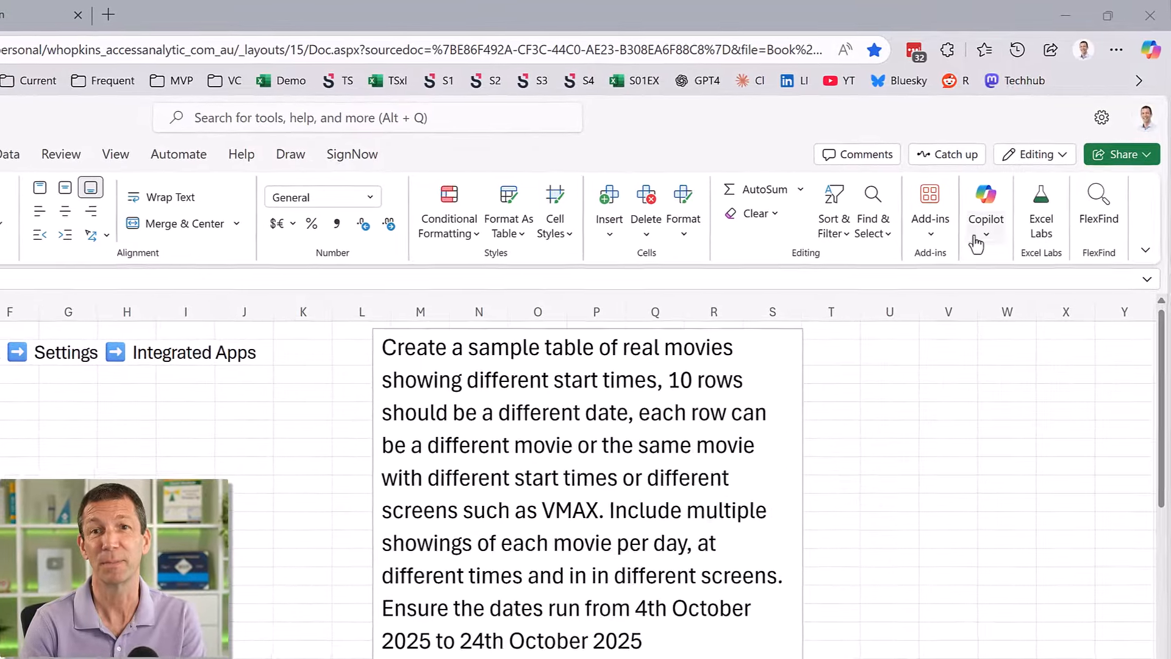
View the list of installed add-ins and the management options for Excel Labs, then close the list.
click(931, 251)
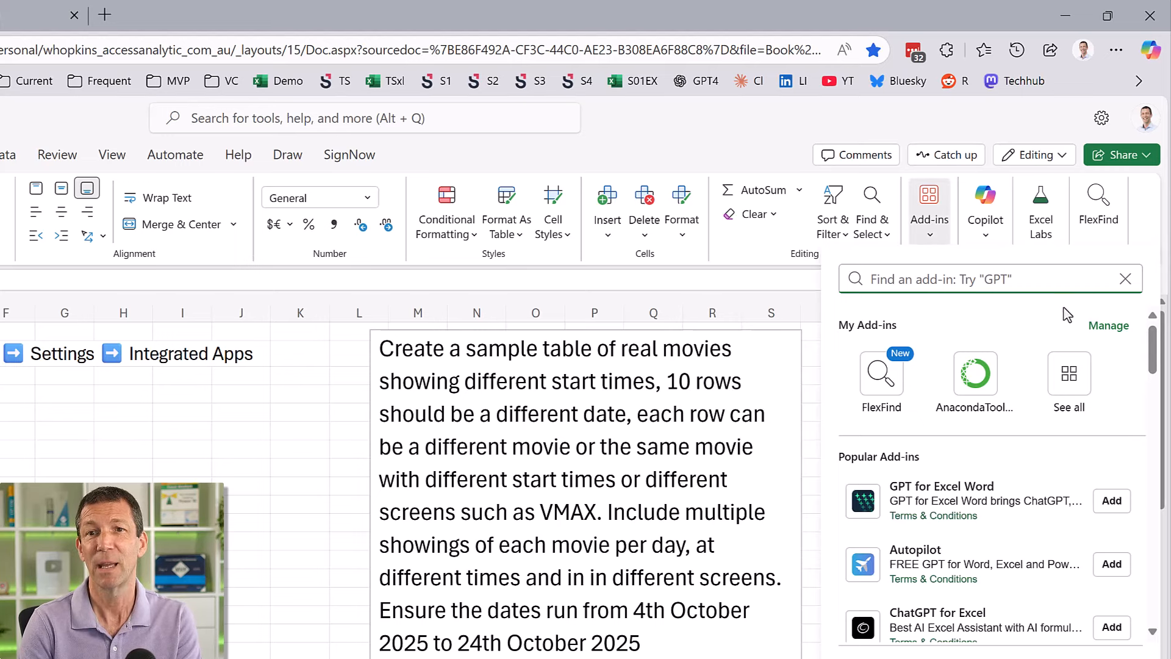
click(1105, 331)
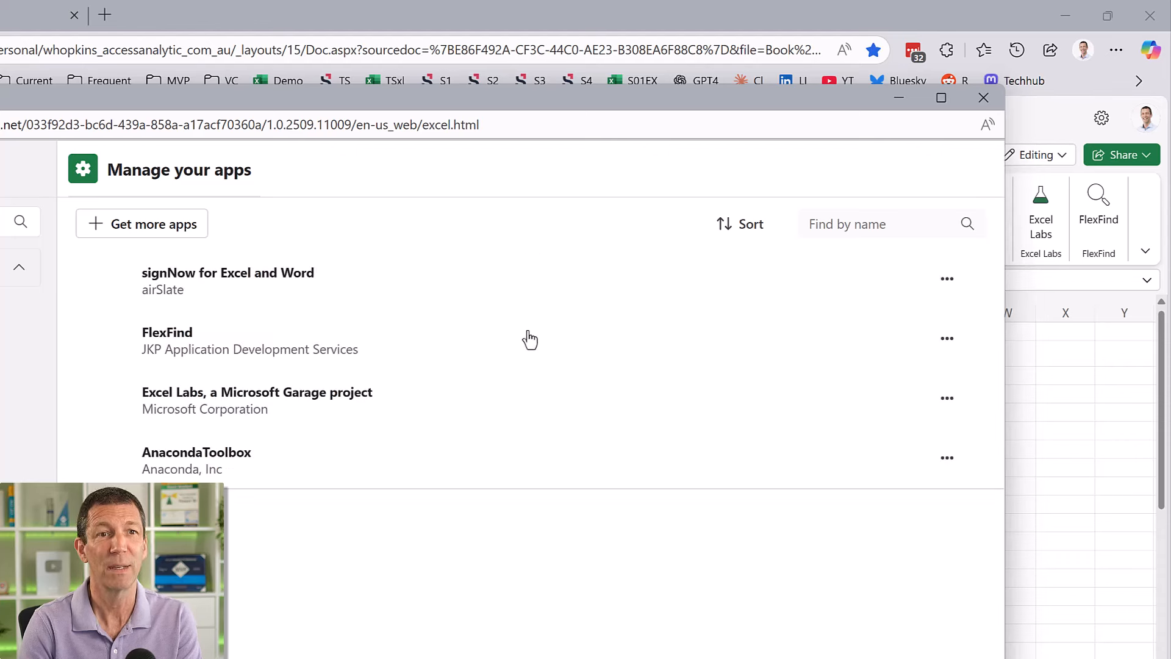
click(946, 400)
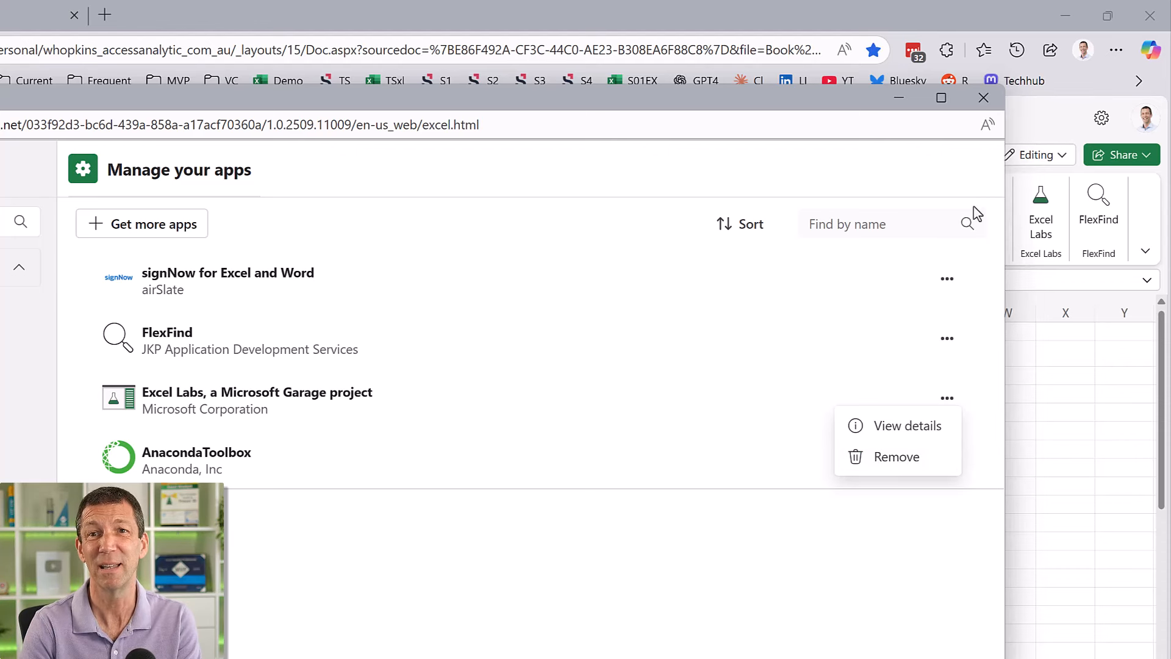
click(986, 98)
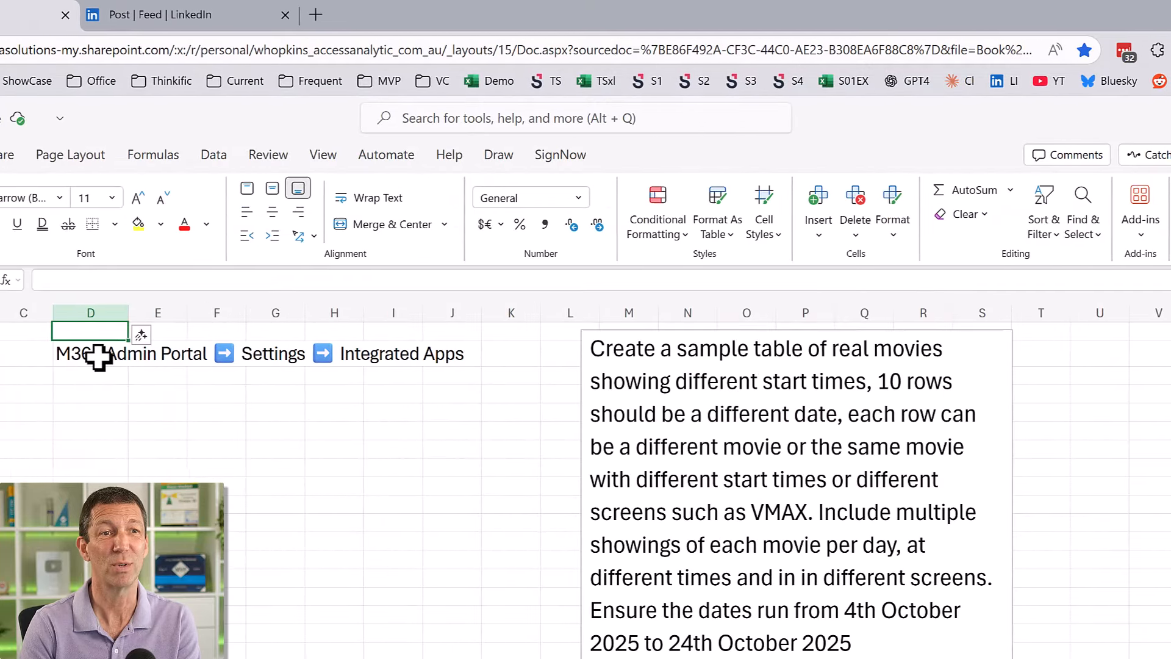
click(98, 355)
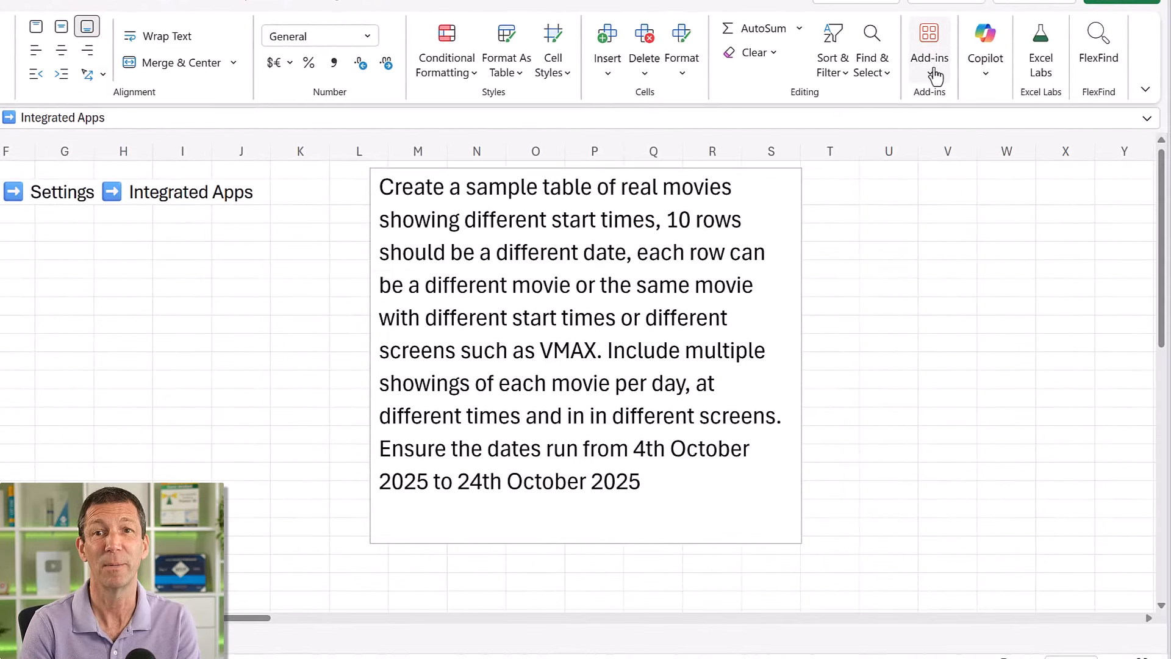
click(965, 96)
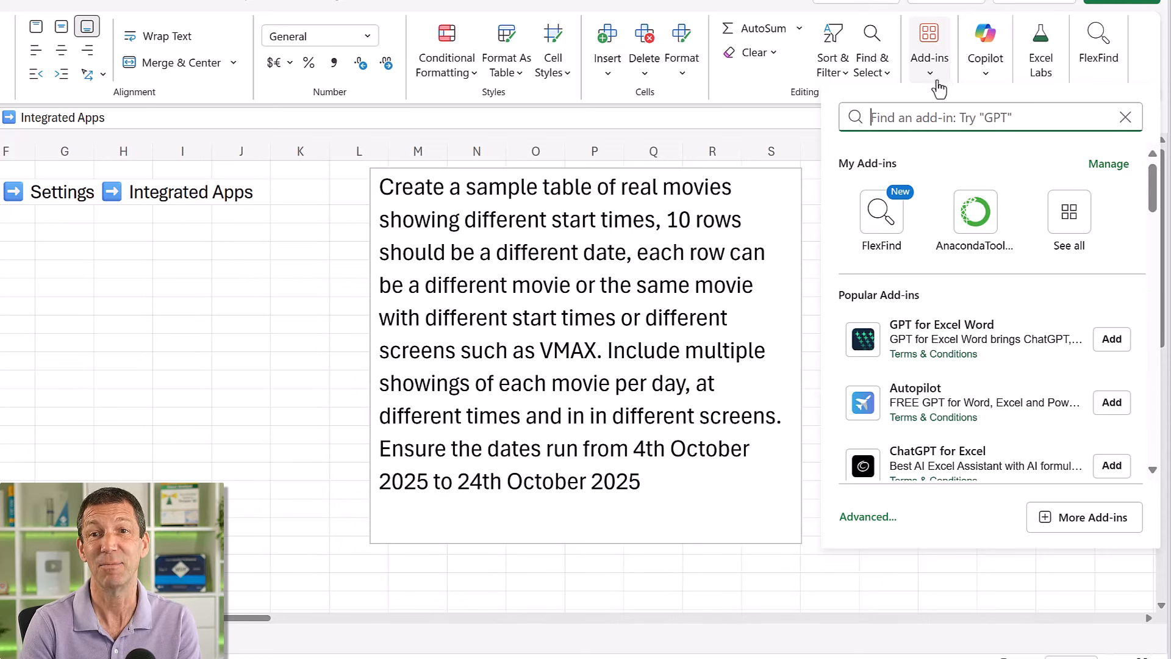
click(935, 80)
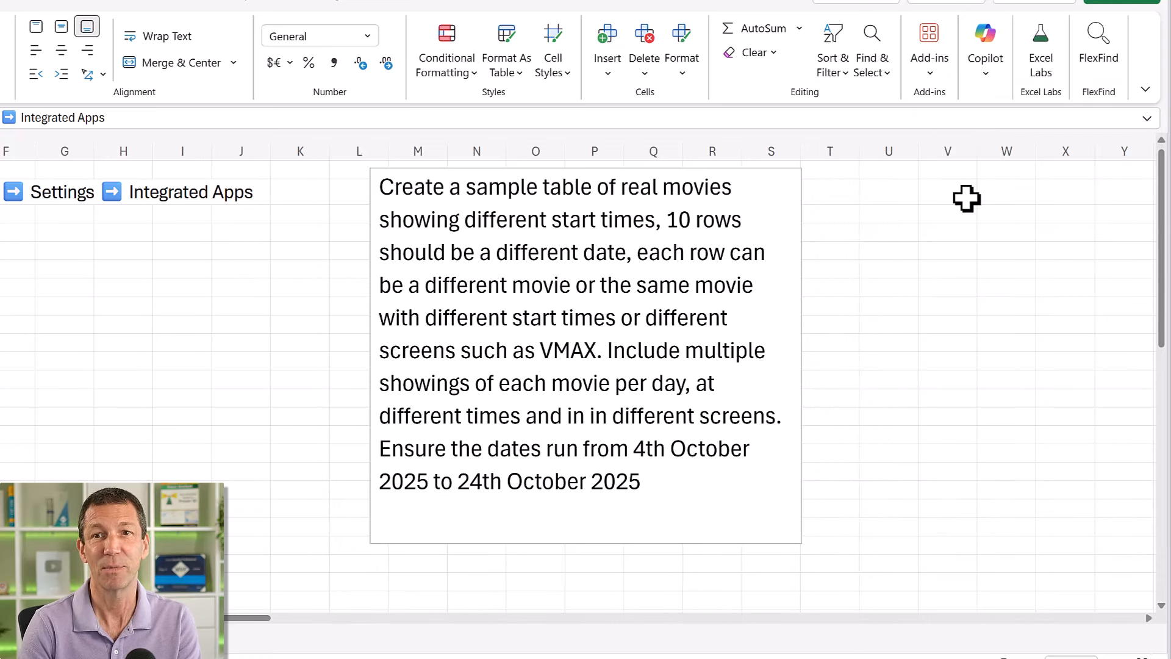
Open Excel Labs, look through its Feature Gallery and launch Agent mode (Frontier).
click(1043, 66)
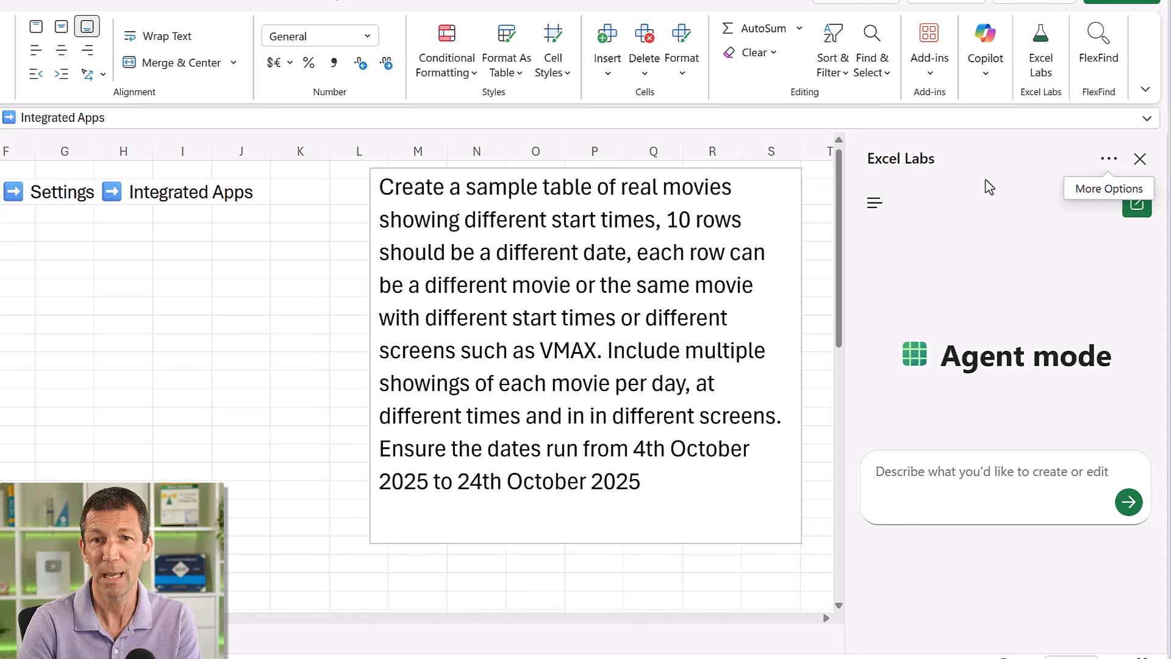
click(874, 203)
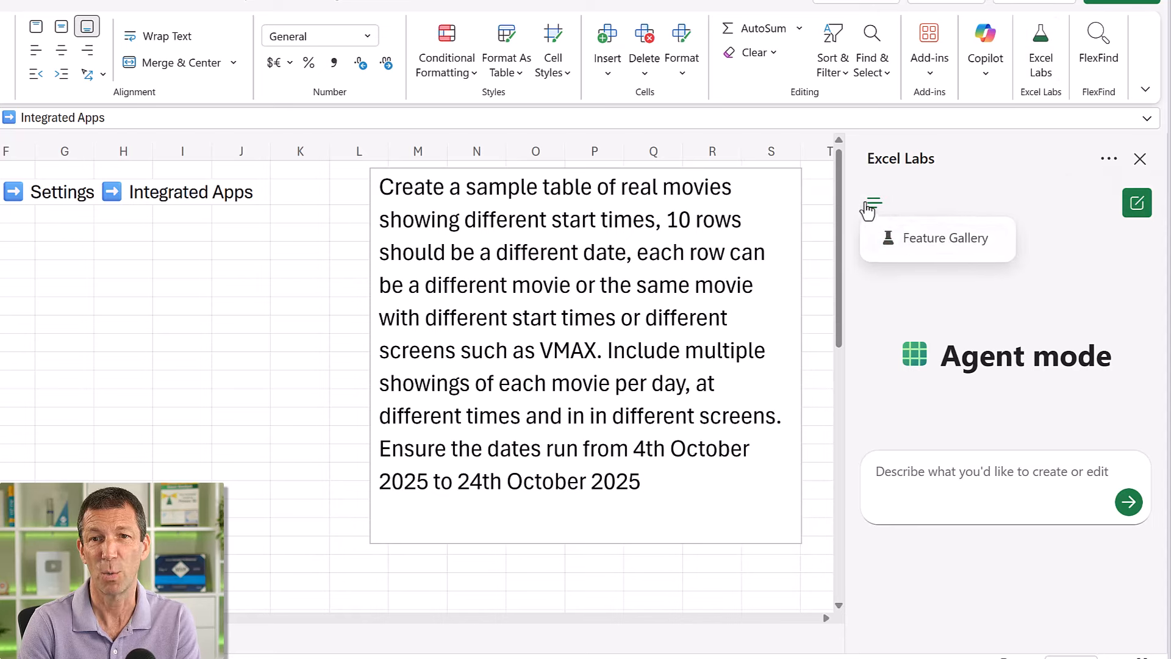
click(908, 248)
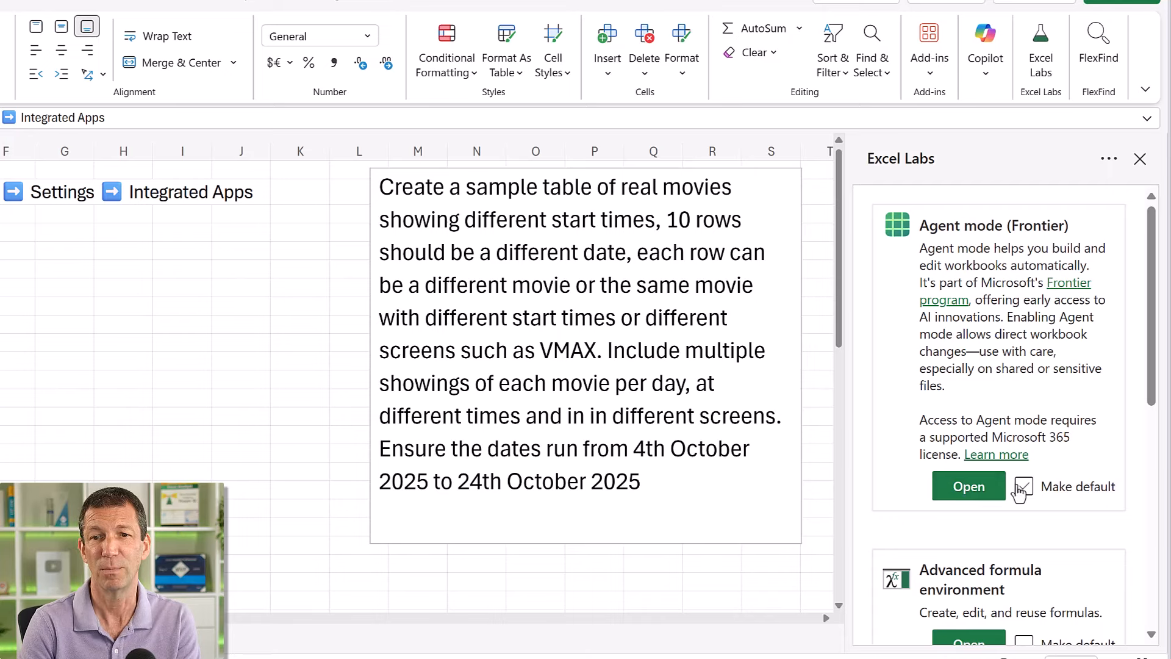
scroll(970, 495, down, 3)
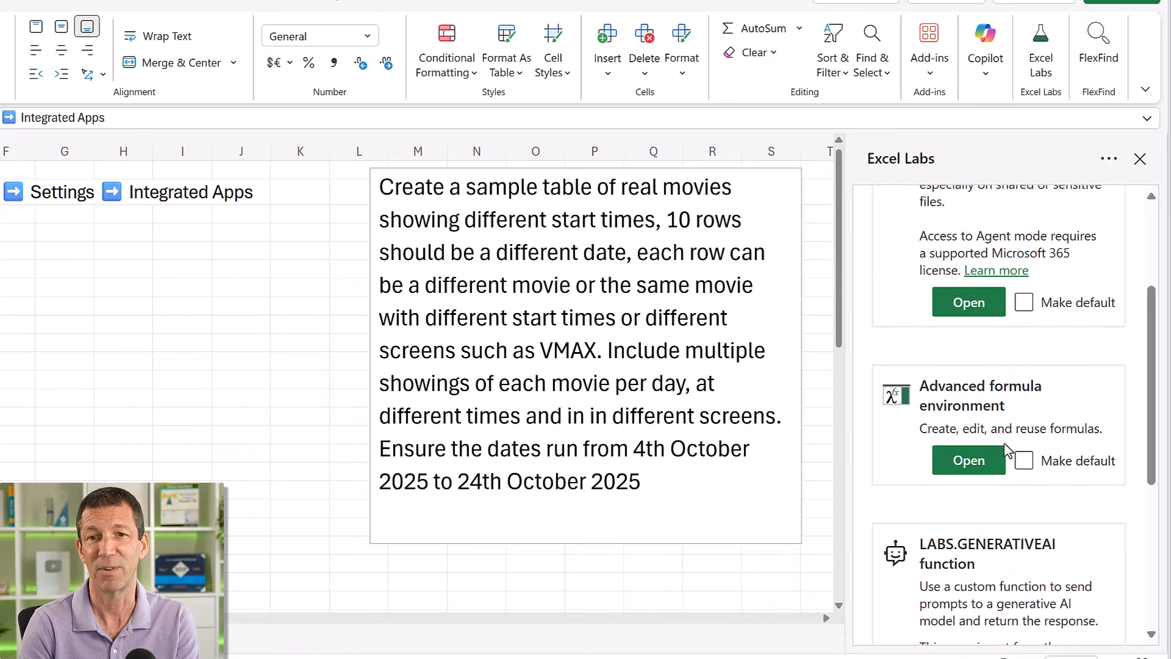
scroll(970, 463, up, 3)
click(970, 488)
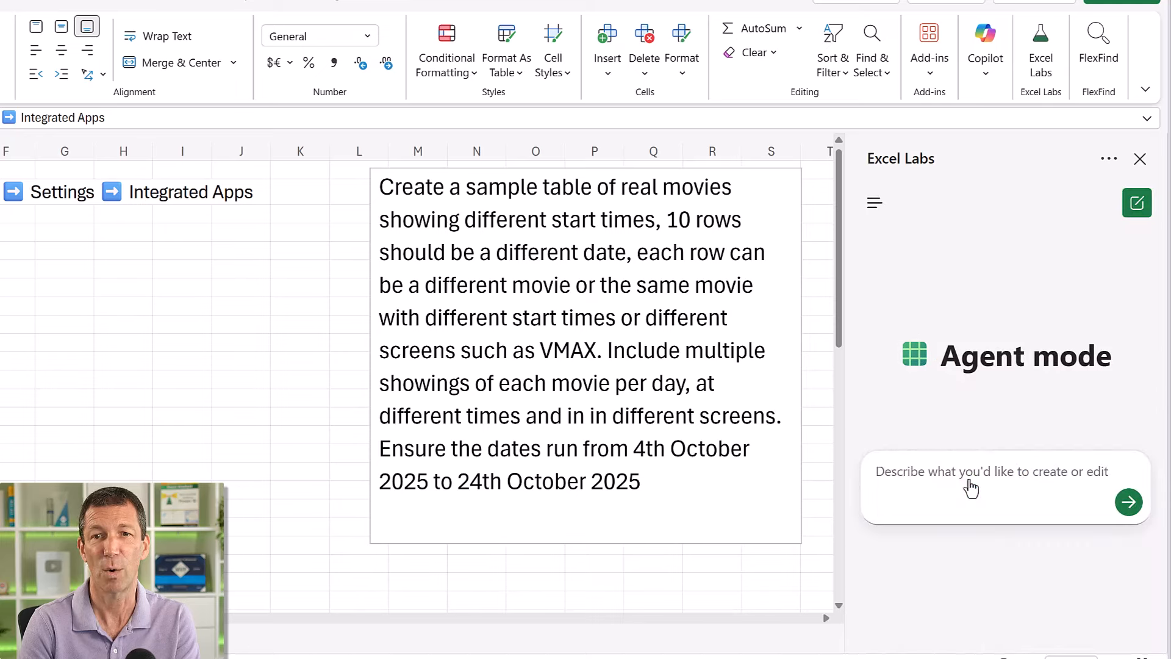
Copy the whole movie-table prompt from the text box on the sheet.
click(638, 286)
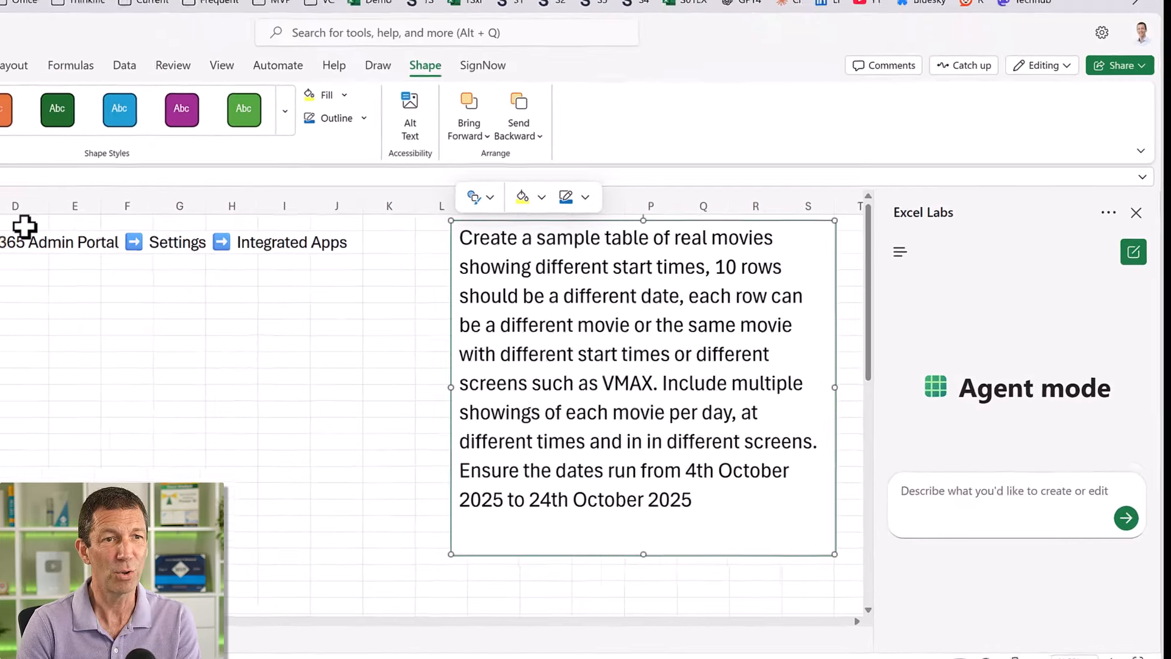
click(54, 238)
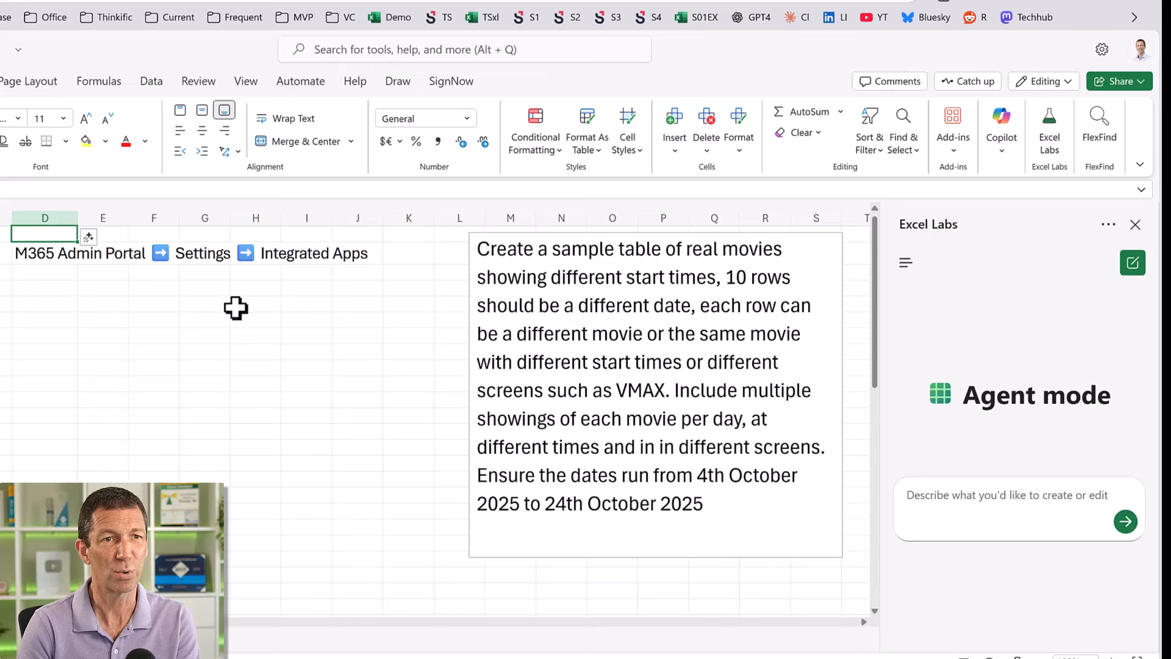
click(650, 411)
click(703, 504)
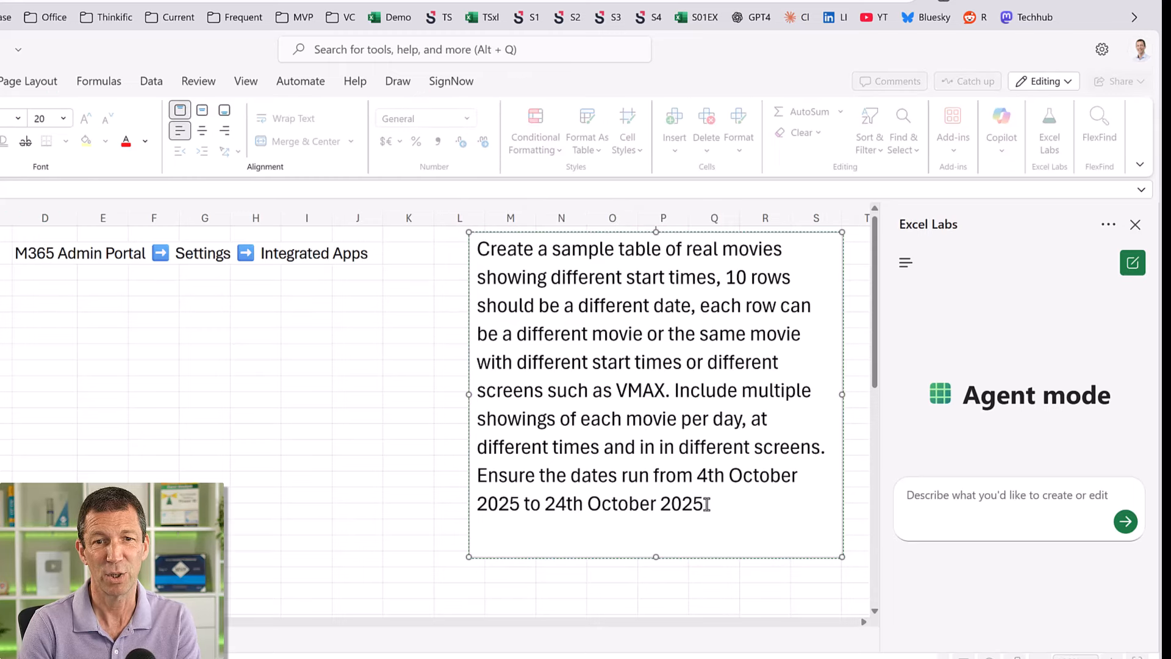
drag(704, 504, 478, 243)
key(ctrl+c)
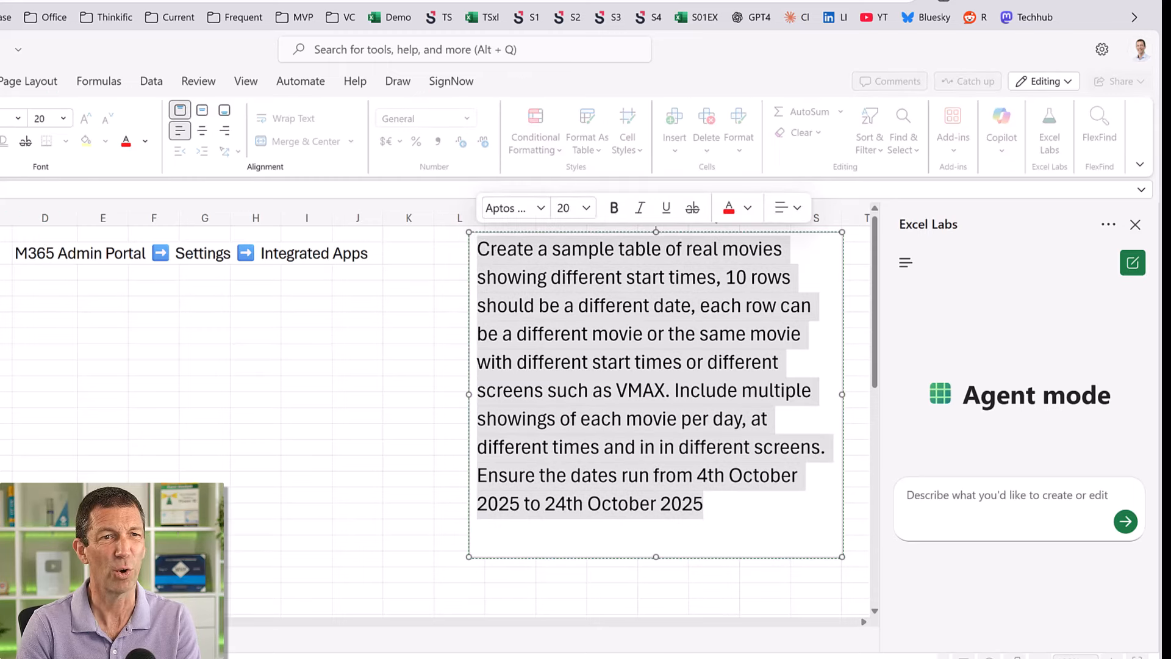
Paste the copied movie-table prompt into Agent mode, check its wording and submit it.
click(993, 494)
key(ctrl+v)
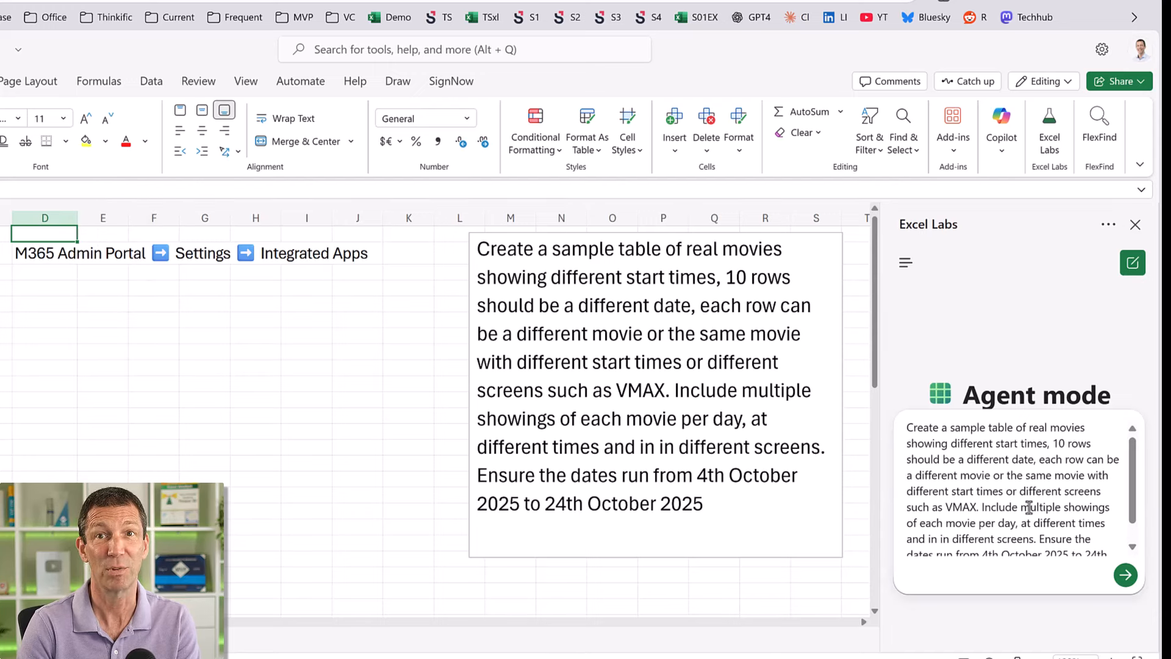
scroll(1045, 539, down, 1)
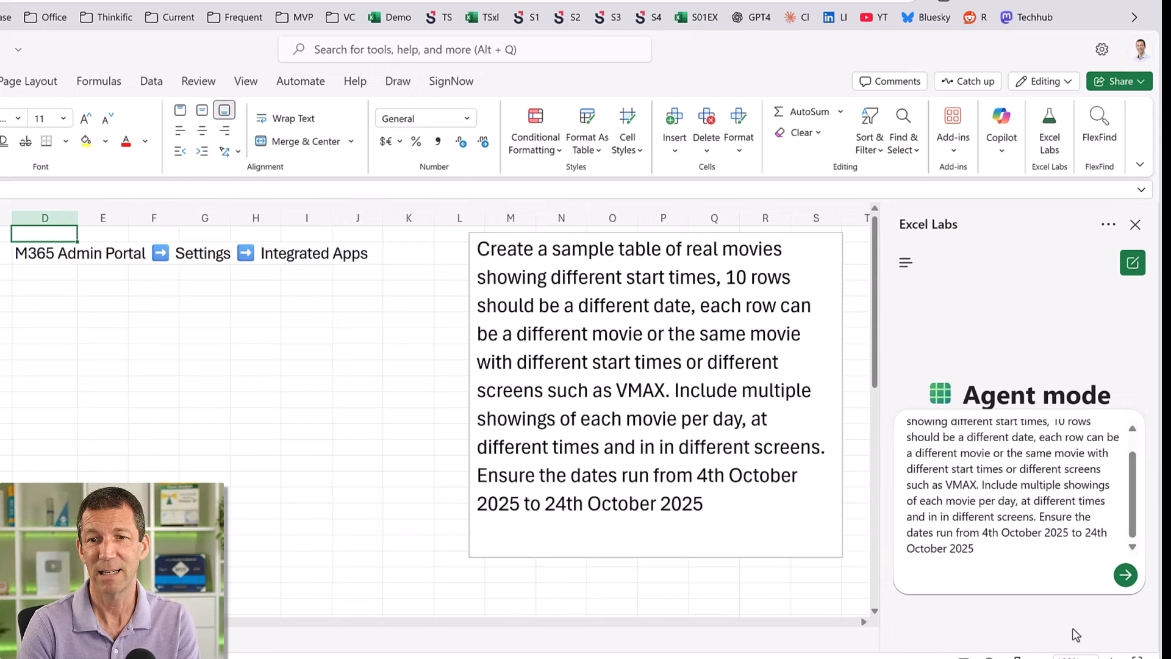
click(1125, 575)
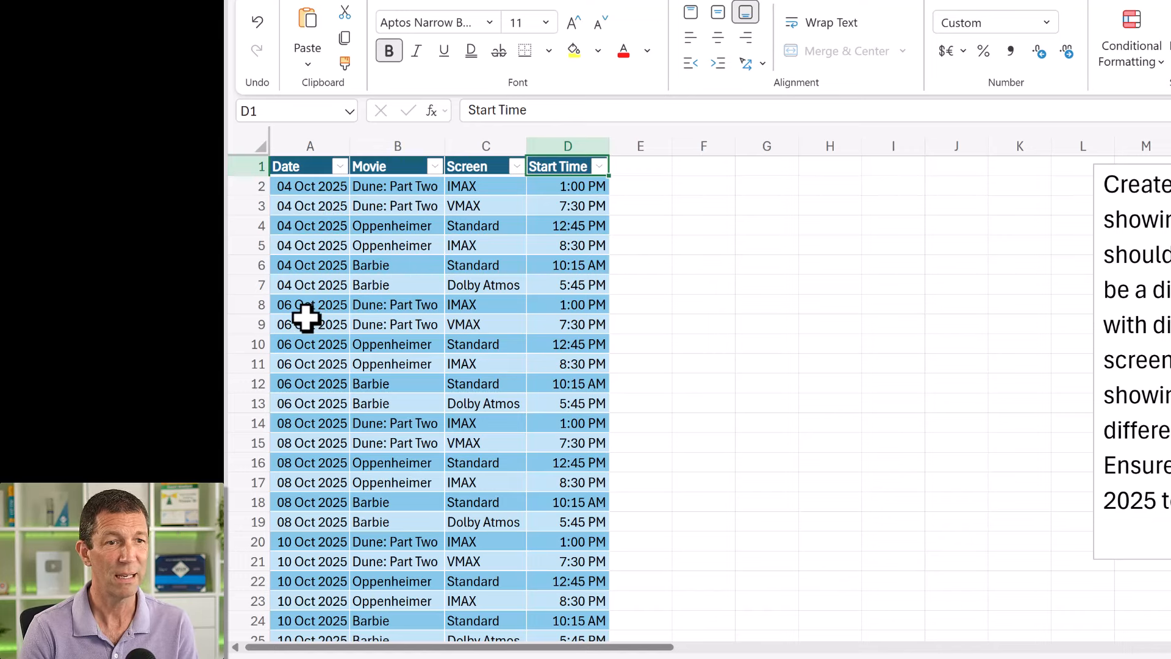
Review the generated showtimes table, checking the date range and the screens and start times of the Barbie showings on 10 Oct 2025.
scroll(350, 241, down, 18)
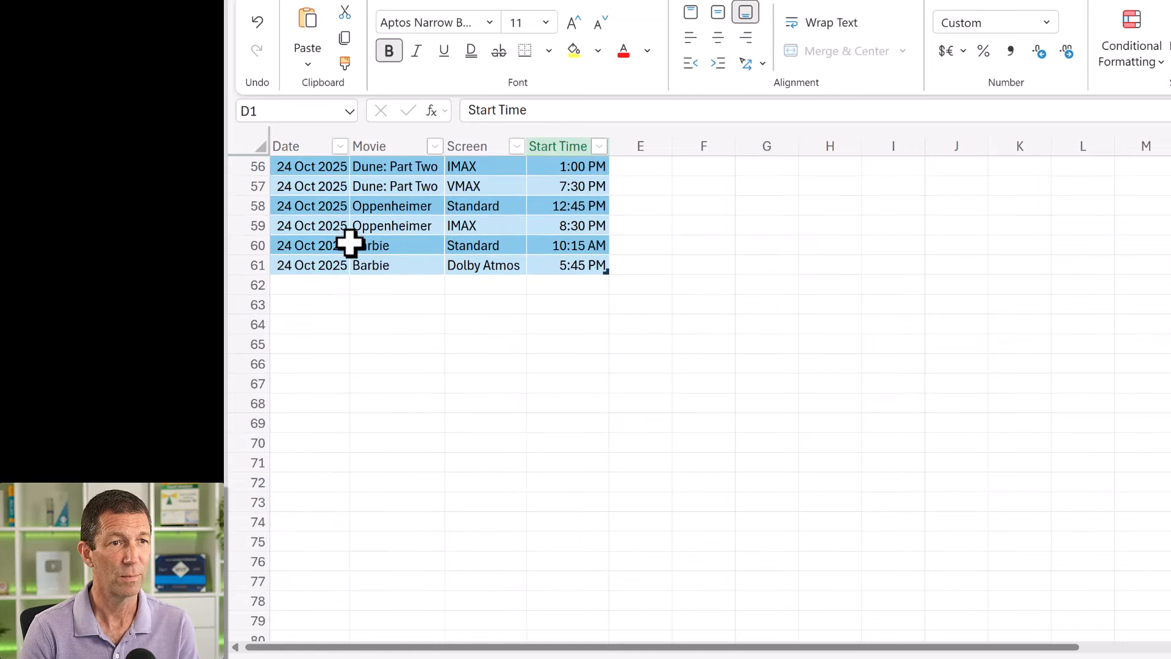
scroll(316, 278, up, 12)
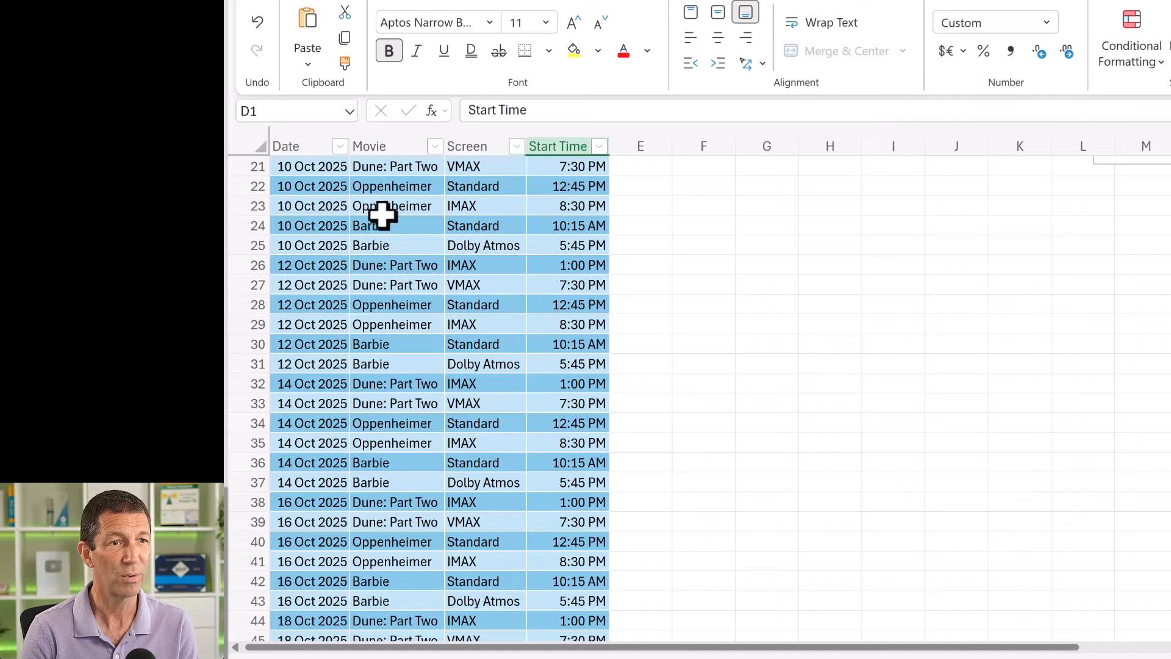
drag(379, 211, 380, 247)
drag(497, 224, 498, 246)
scroll(497, 253, up, 2)
drag(541, 324, 554, 337)
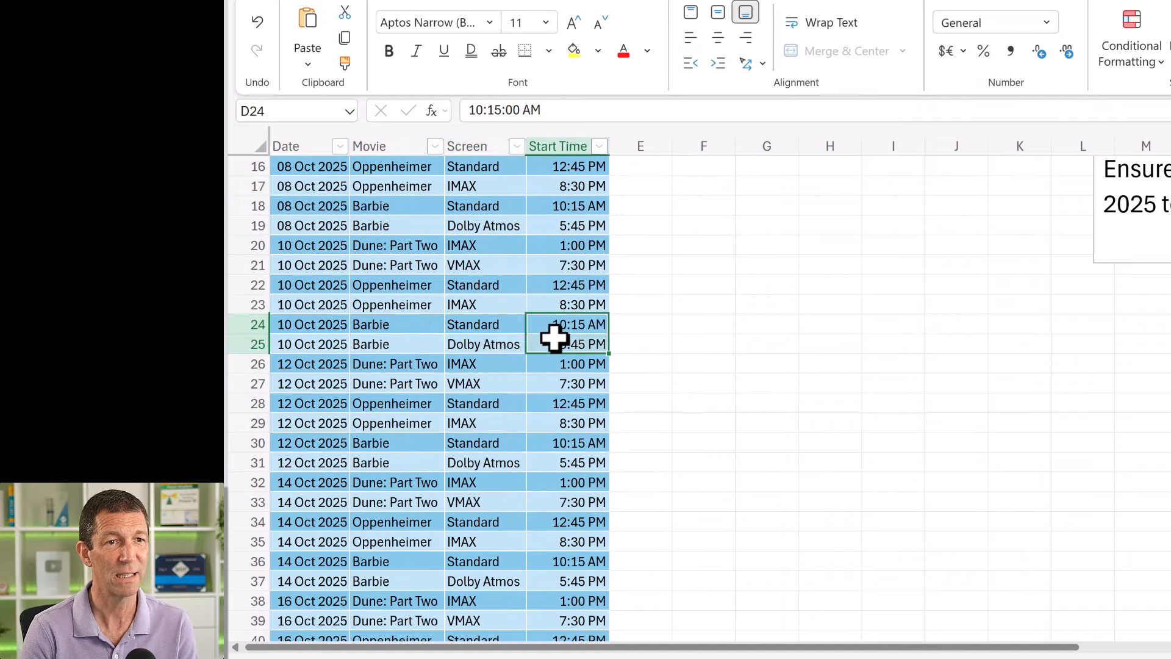
scroll(470, 304, up, 5)
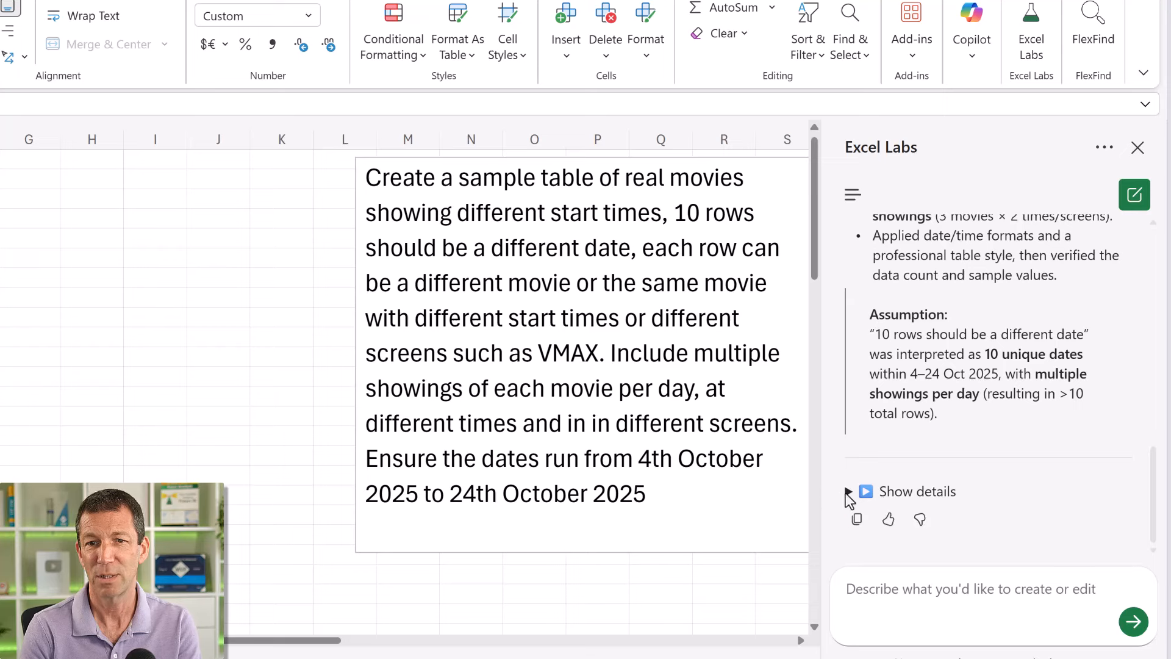
Expand the details of the agent's response and read its goal, layout, executed plan, verification and extension ideas.
click(848, 492)
scroll(857, 488, down, 3)
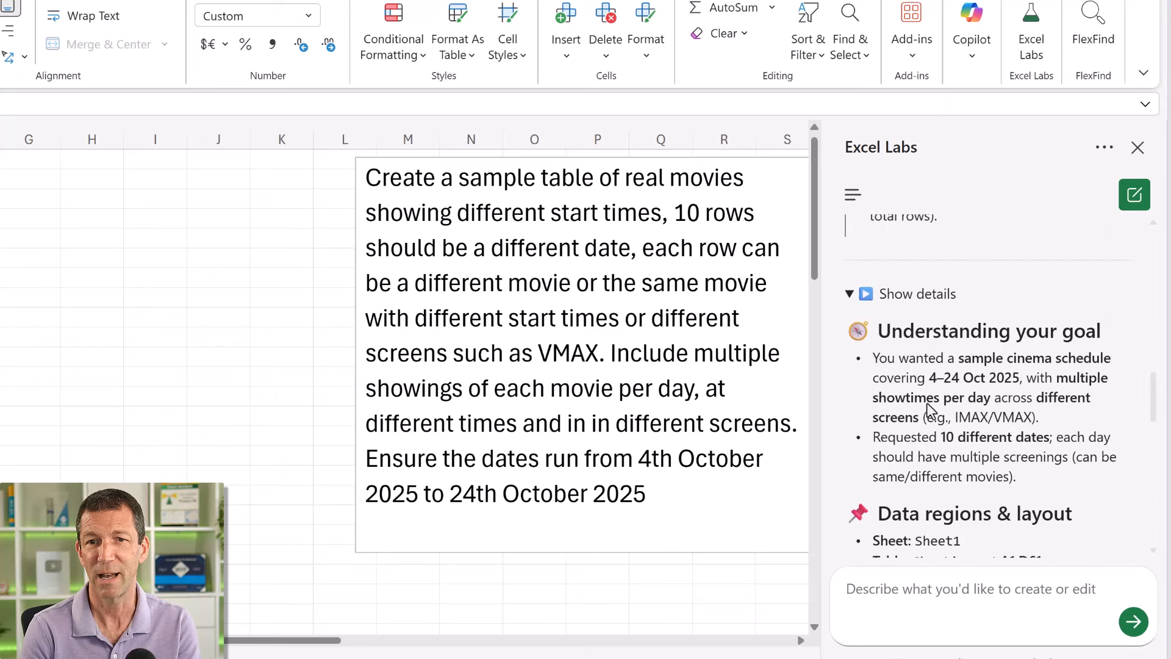
scroll(940, 391, down, 3)
scroll(939, 390, down, 2)
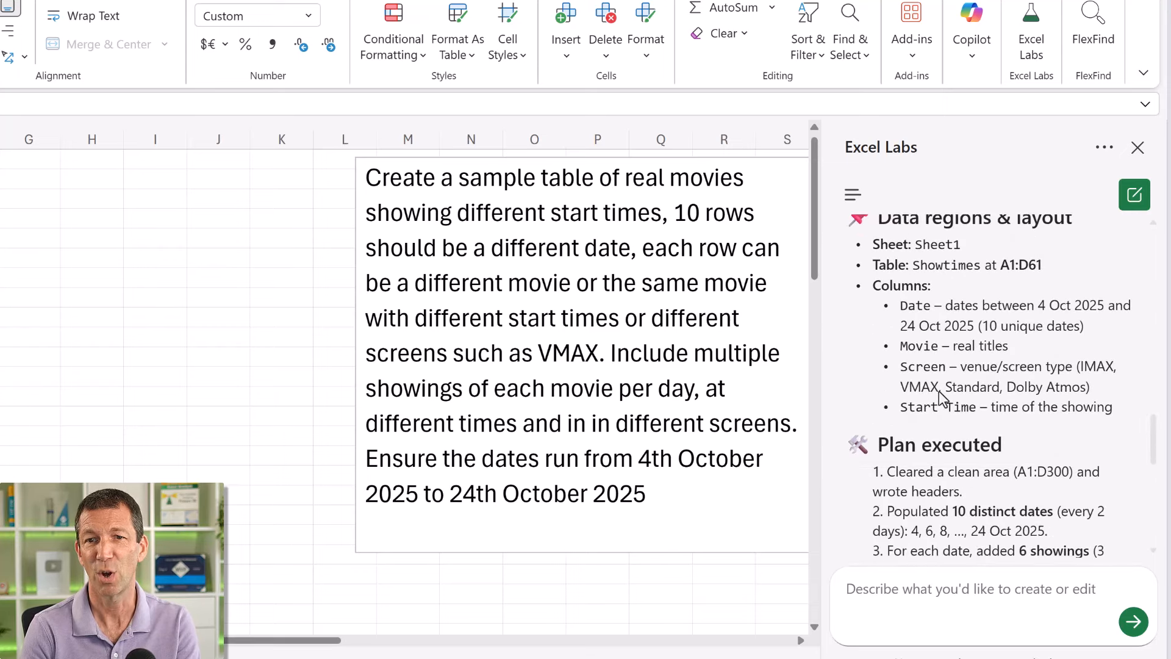
scroll(926, 366, down, 4)
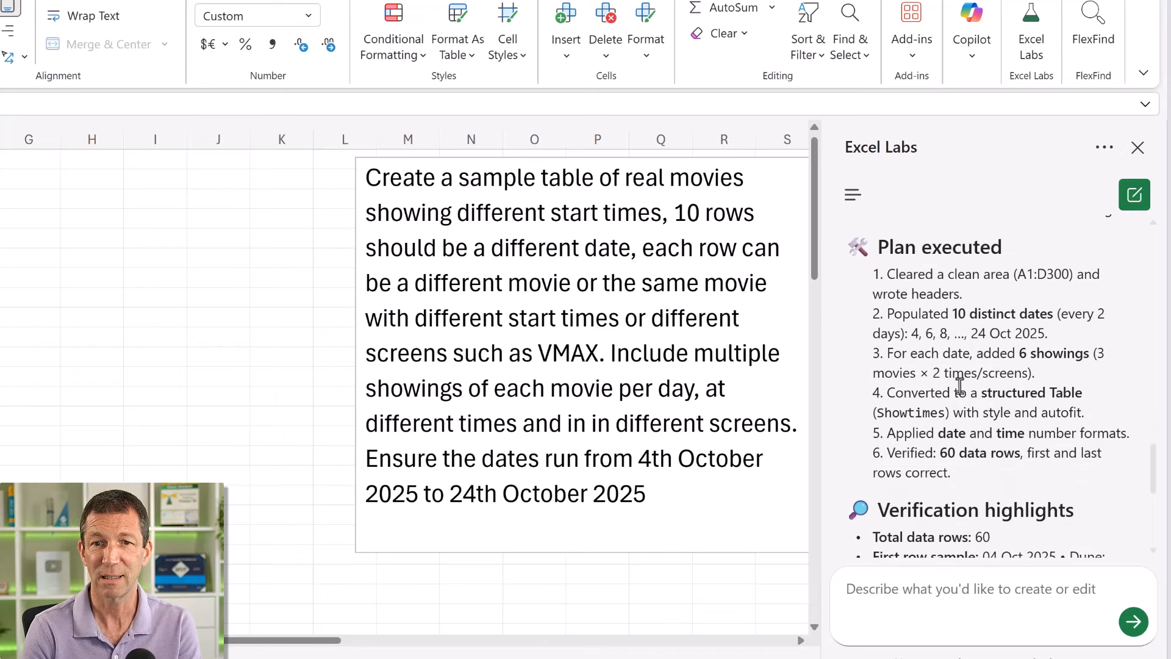
scroll(957, 389, down, 2)
scroll(957, 390, down, 4)
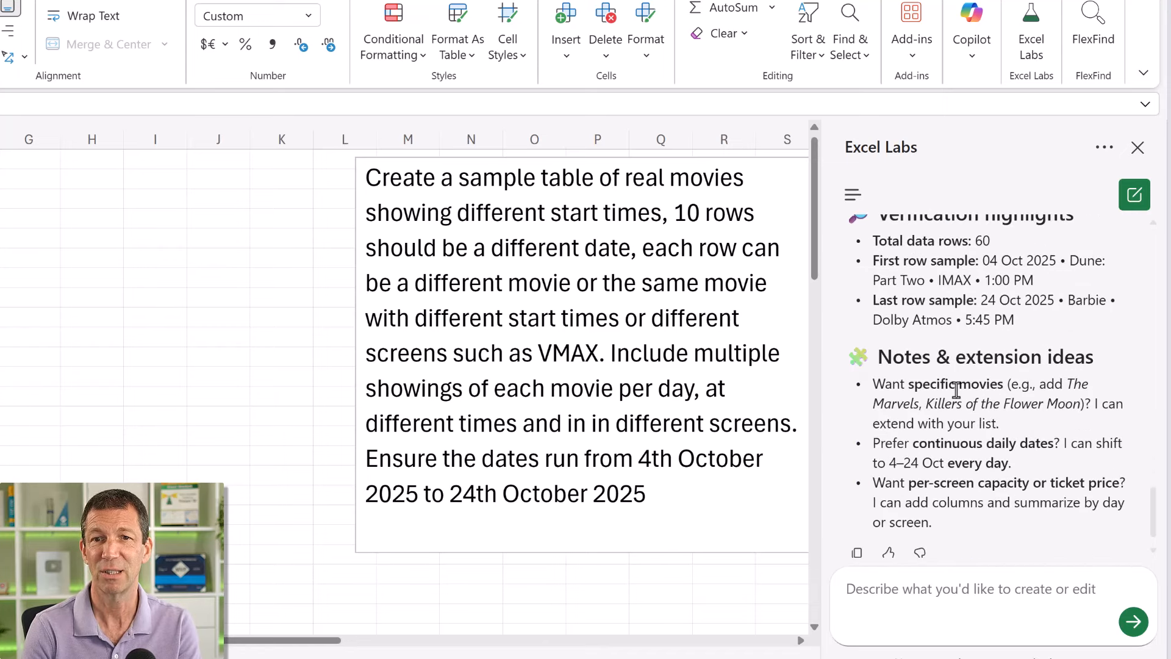
scroll(952, 402, down, 1)
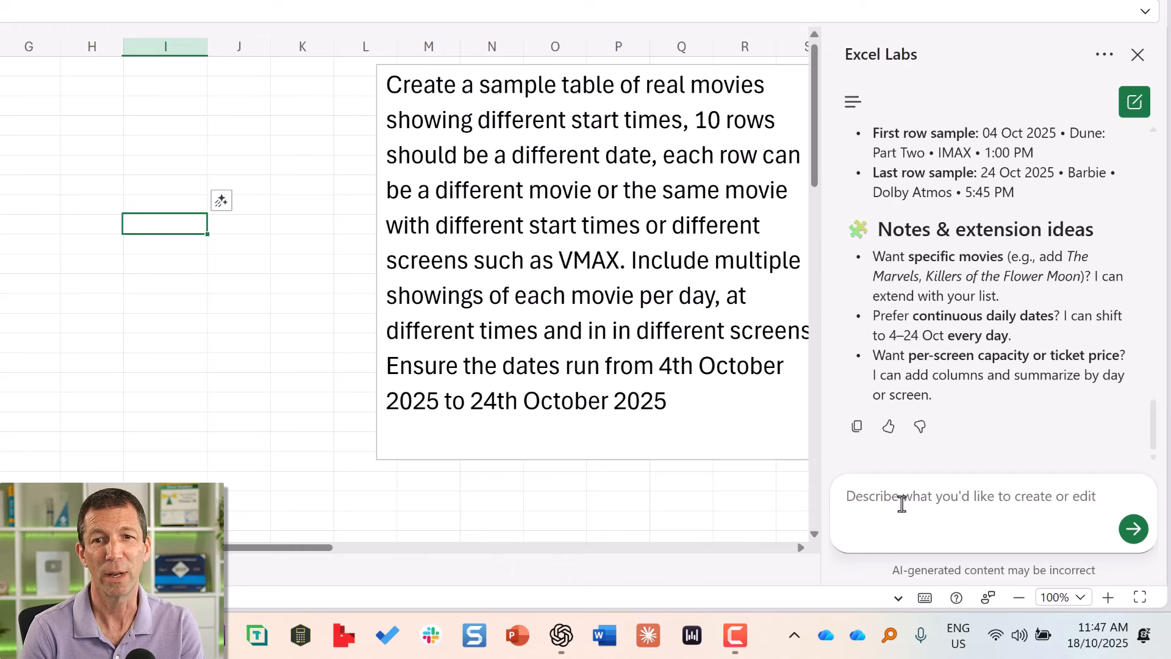
Ask Agent mode to highlight the start time column using conditional formatting for any movies that start in the morning.
text(Highlight the start time column using conditional formatting for any movies that start in the morning.)
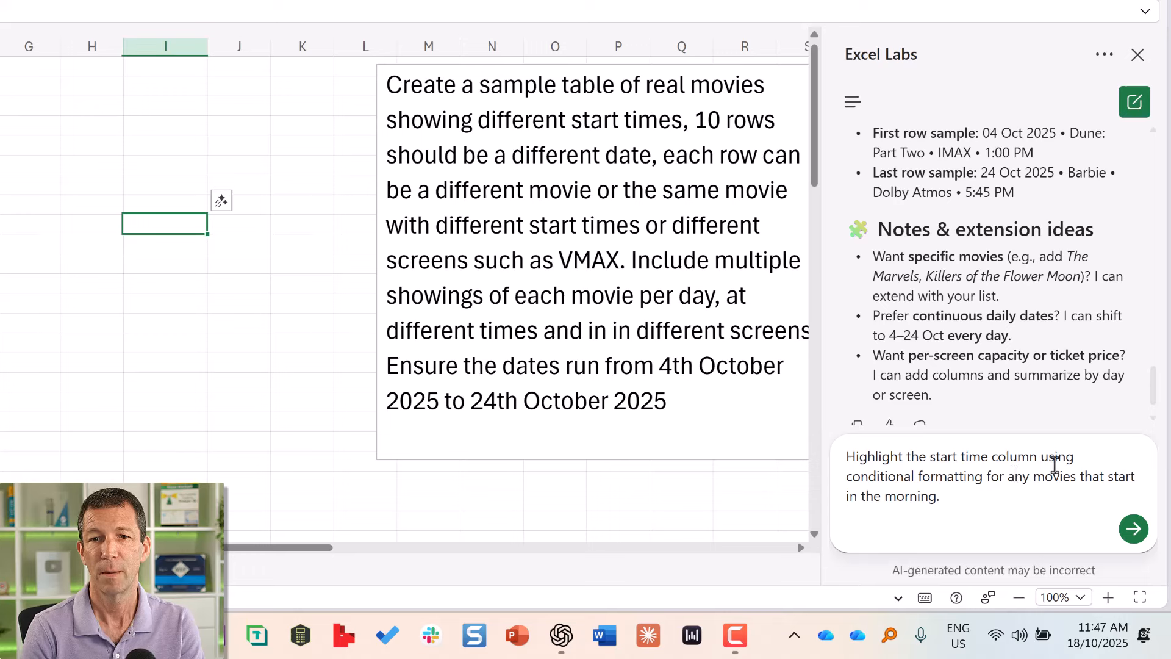
click(1133, 528)
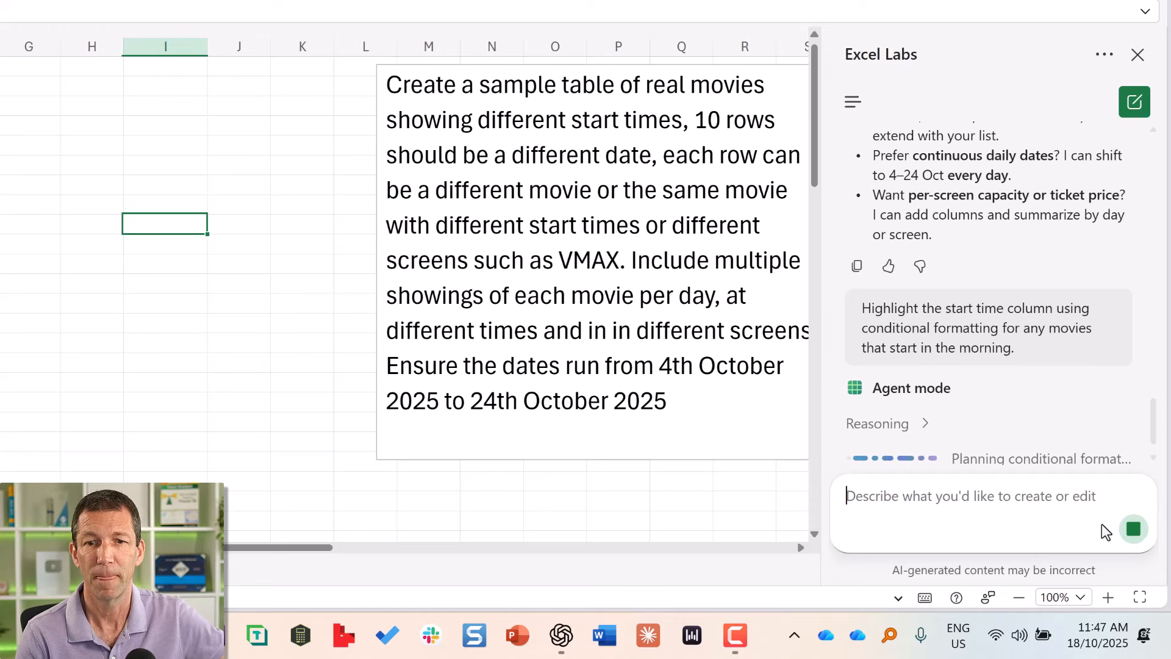
right_click(694, 641)
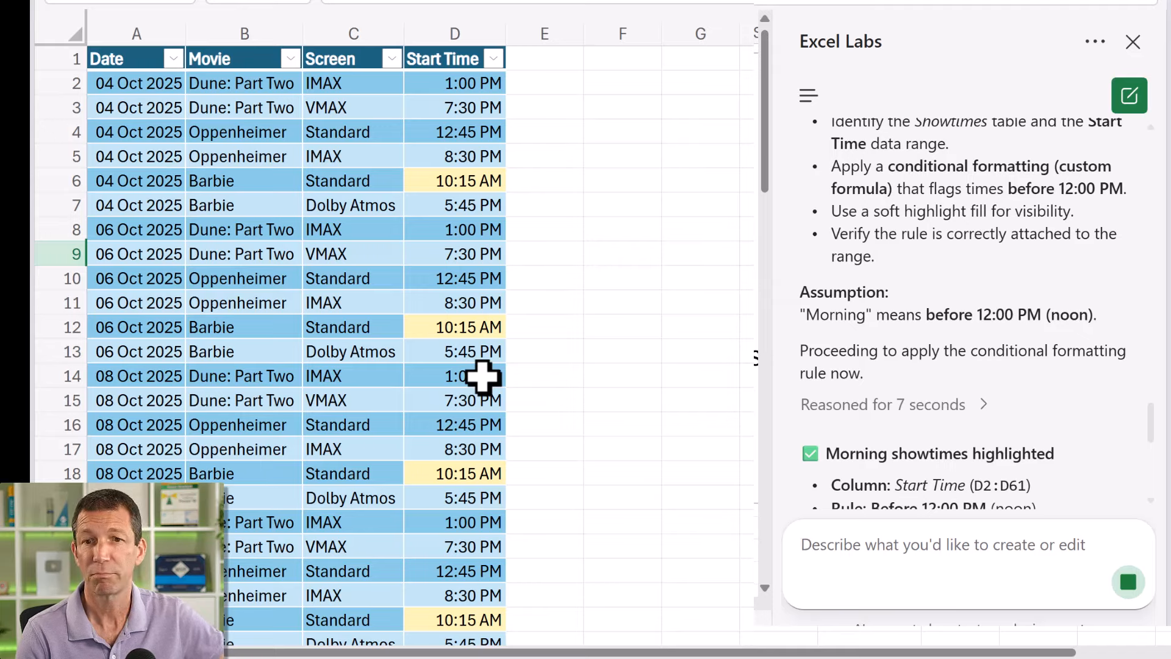
Compare the highlighted Start Time cells with the agent's explanation of the conditional formatting rule.
scroll(482, 378, down, 2)
scroll(1108, 421, down, 7)
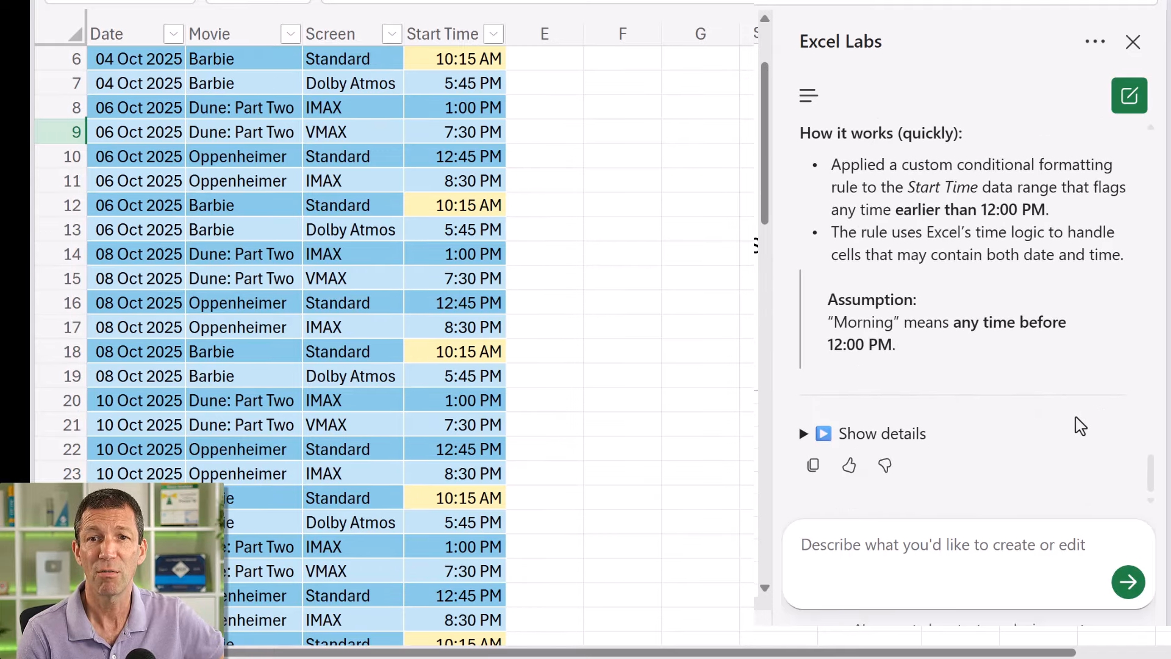
scroll(1001, 317, up, 2)
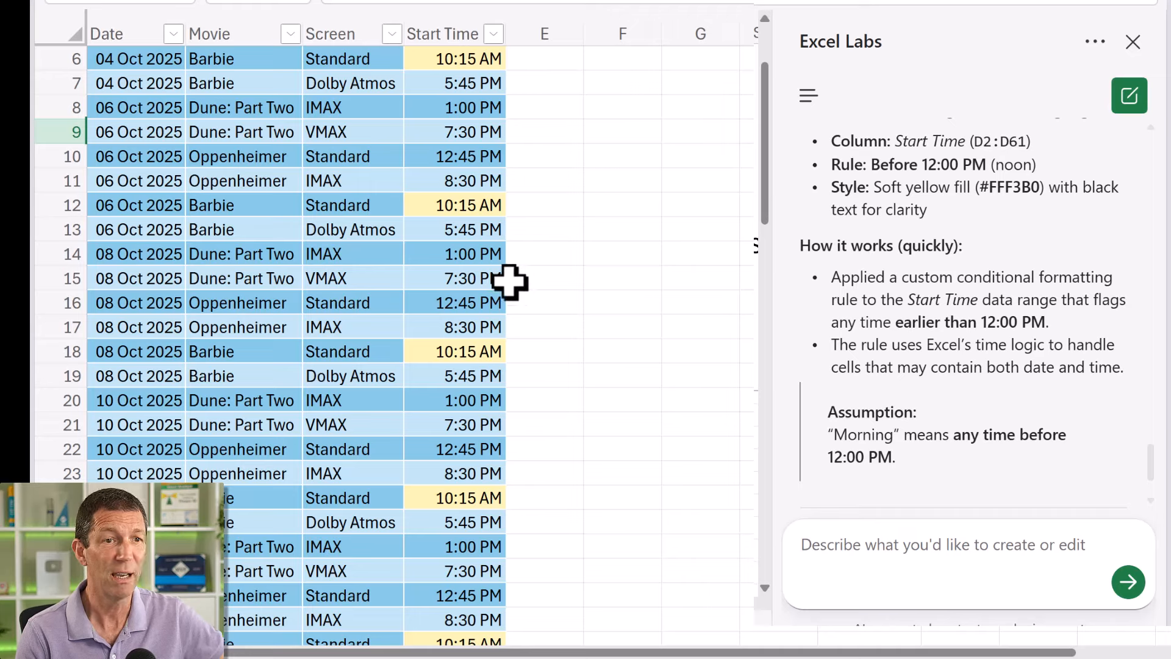
click(471, 205)
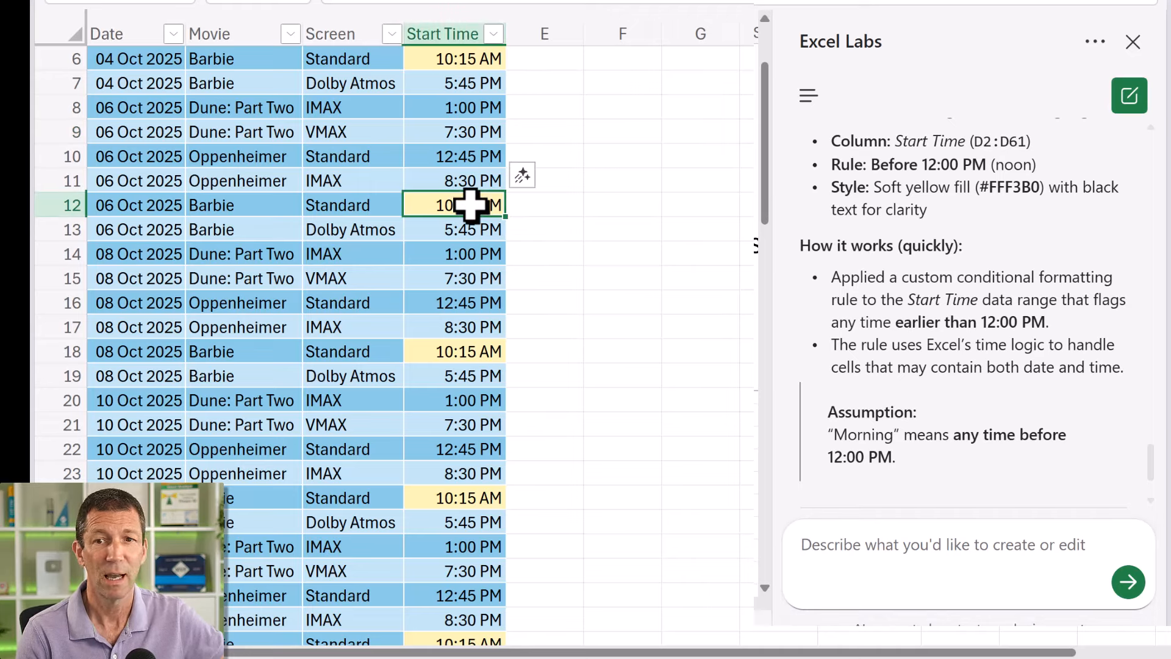
scroll(977, 309, down, 2)
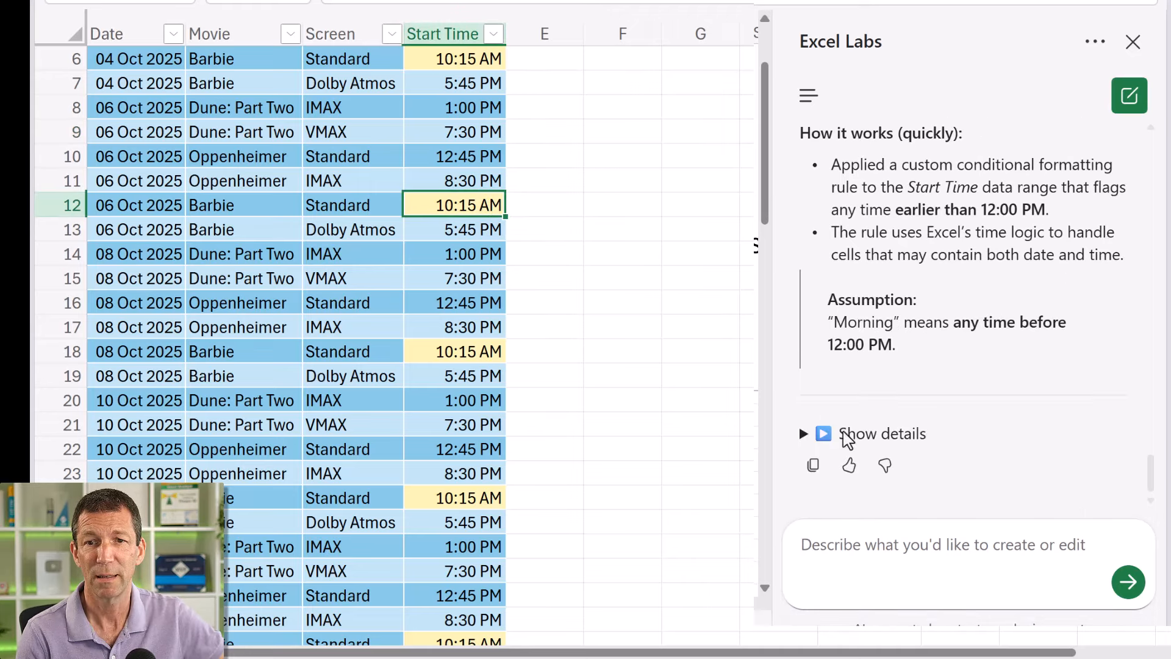
Expand the details of the agent's response and read how it built the custom conditional formatting rule.
click(805, 434)
scroll(889, 421, down, 3)
scroll(889, 420, down, 3)
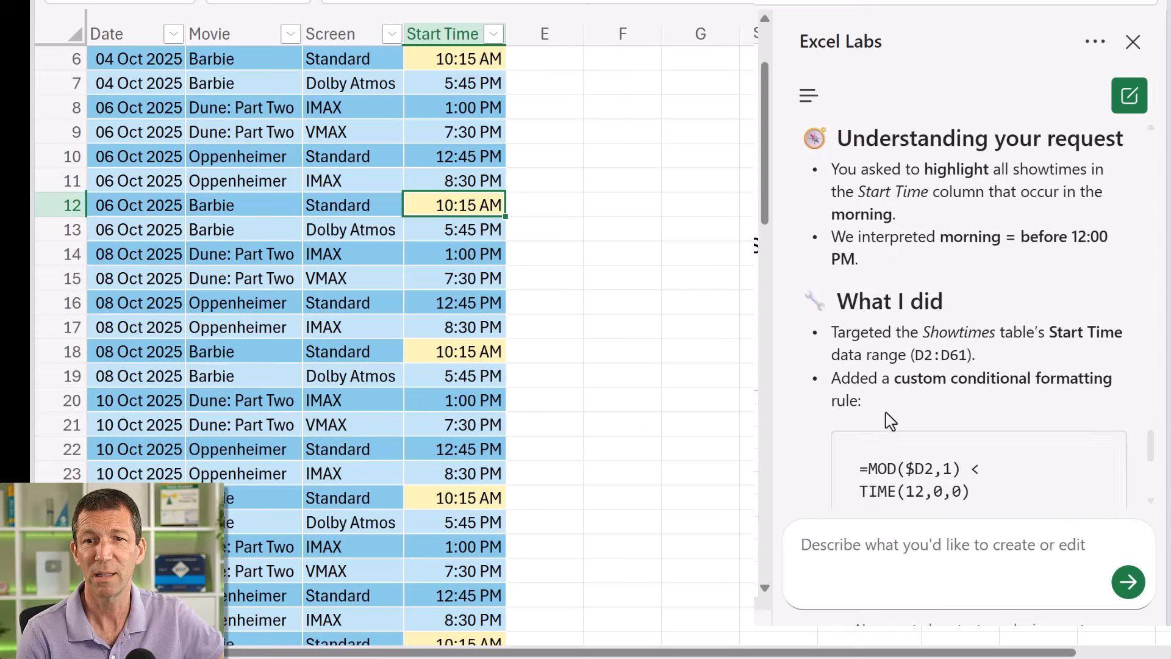
scroll(890, 421, down, 3)
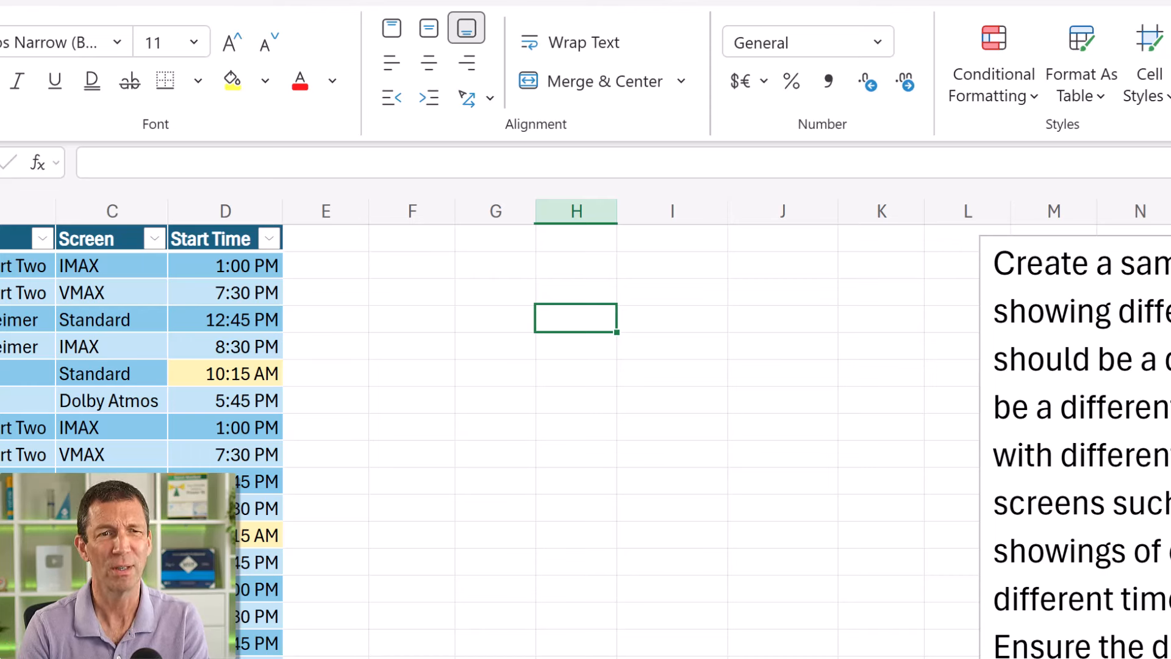
click(576, 345)
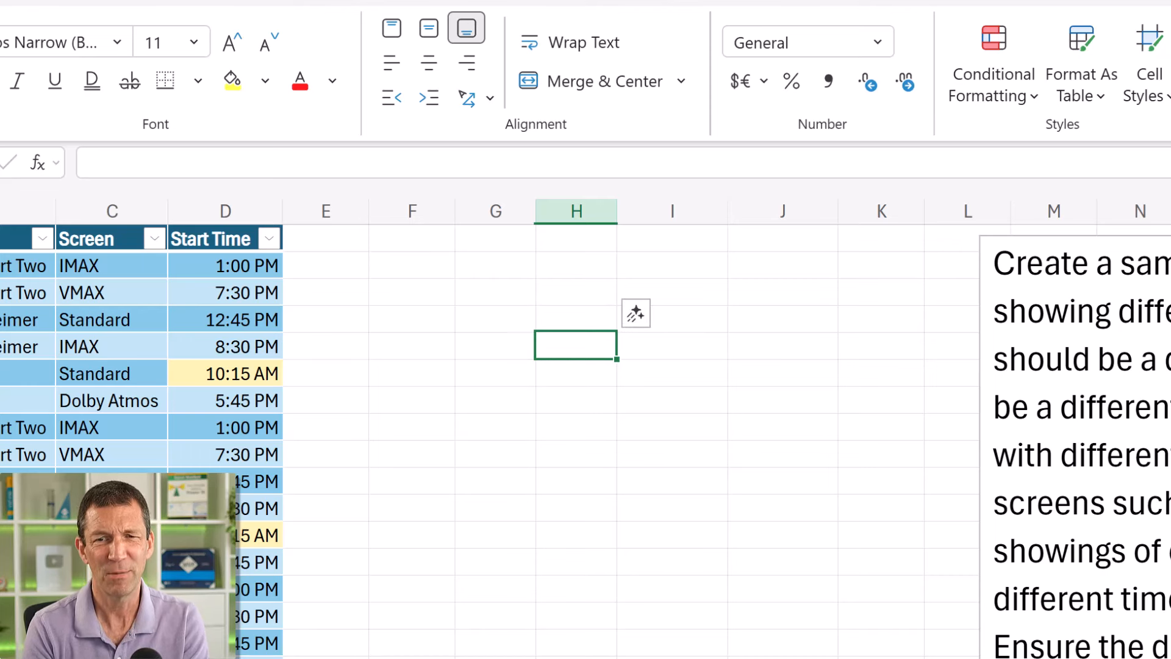
text(=)
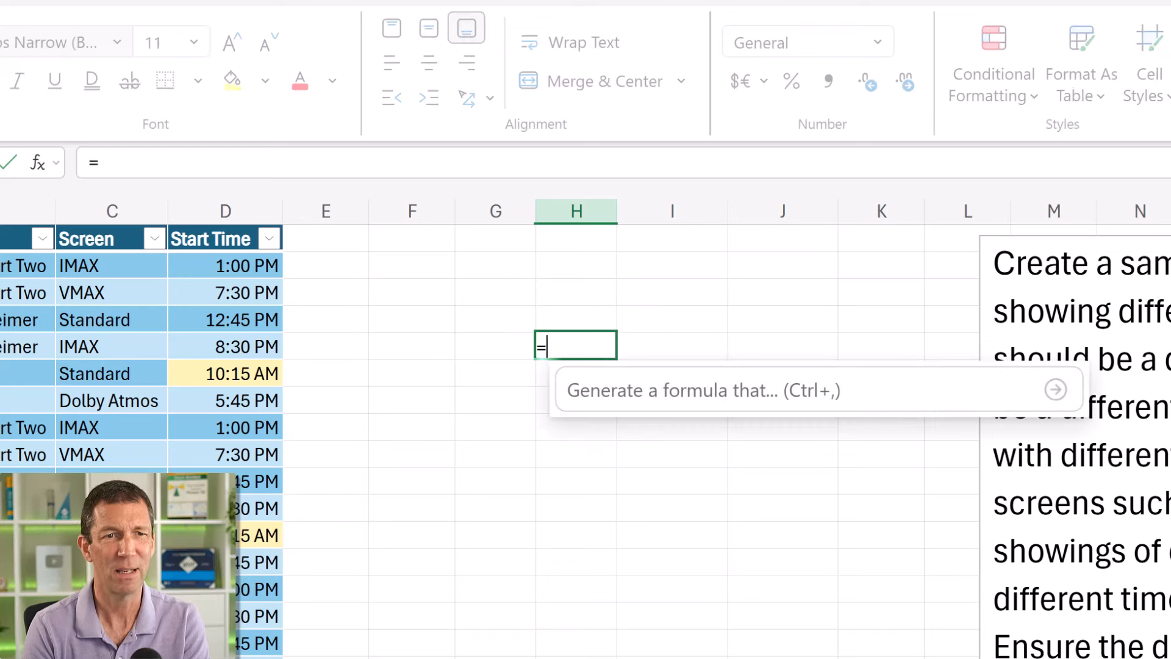
key(Left)
key(Left)
key(Left)
key(Left)
key(Down)
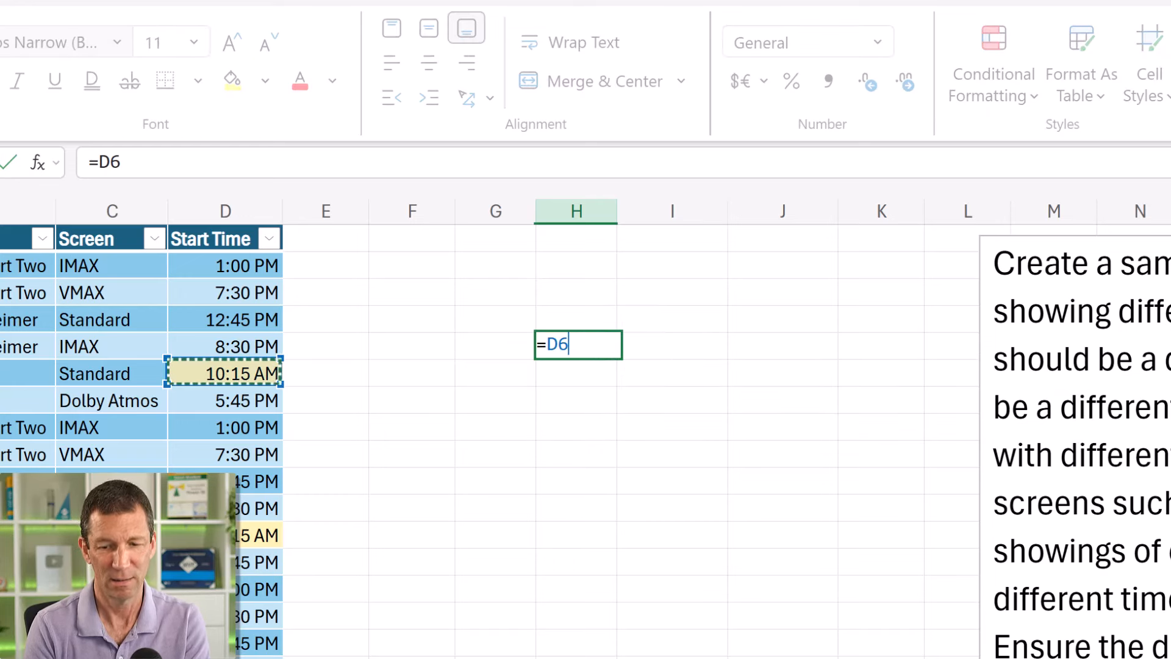
text(<TIME()
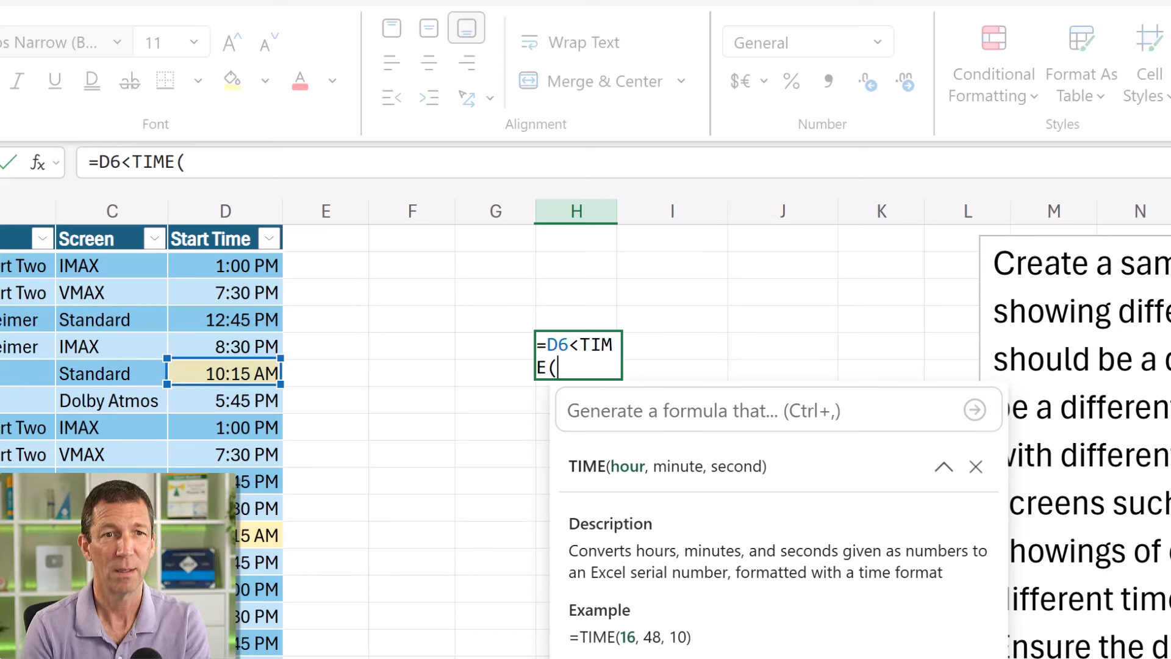
text(12,0,0)
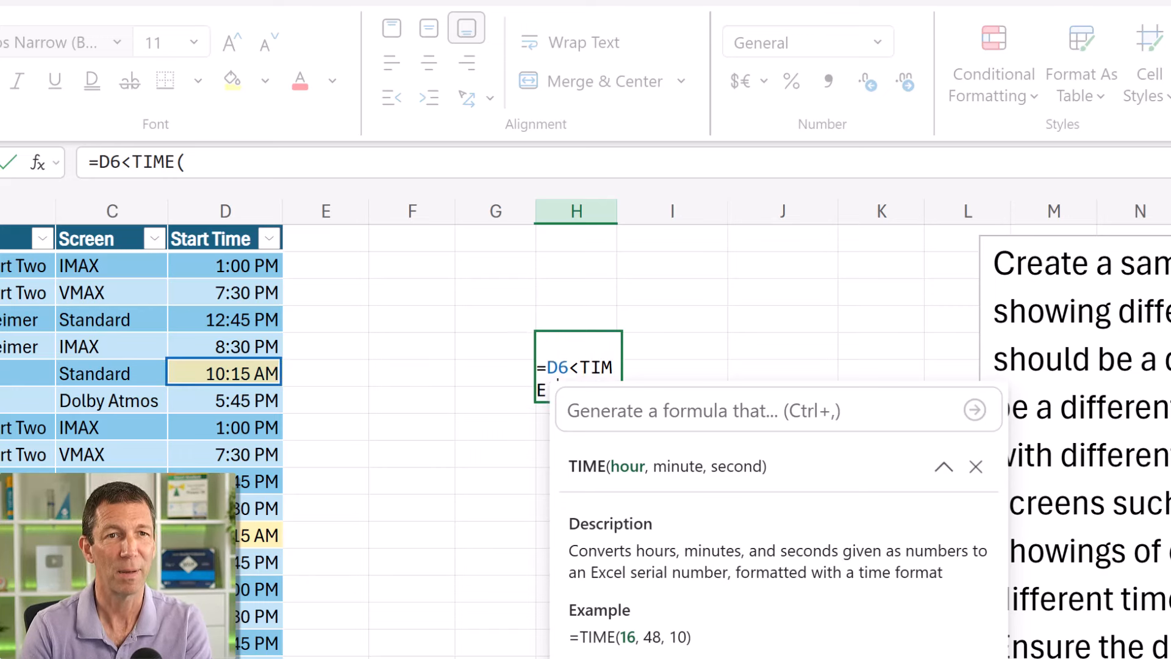
key(Escape)
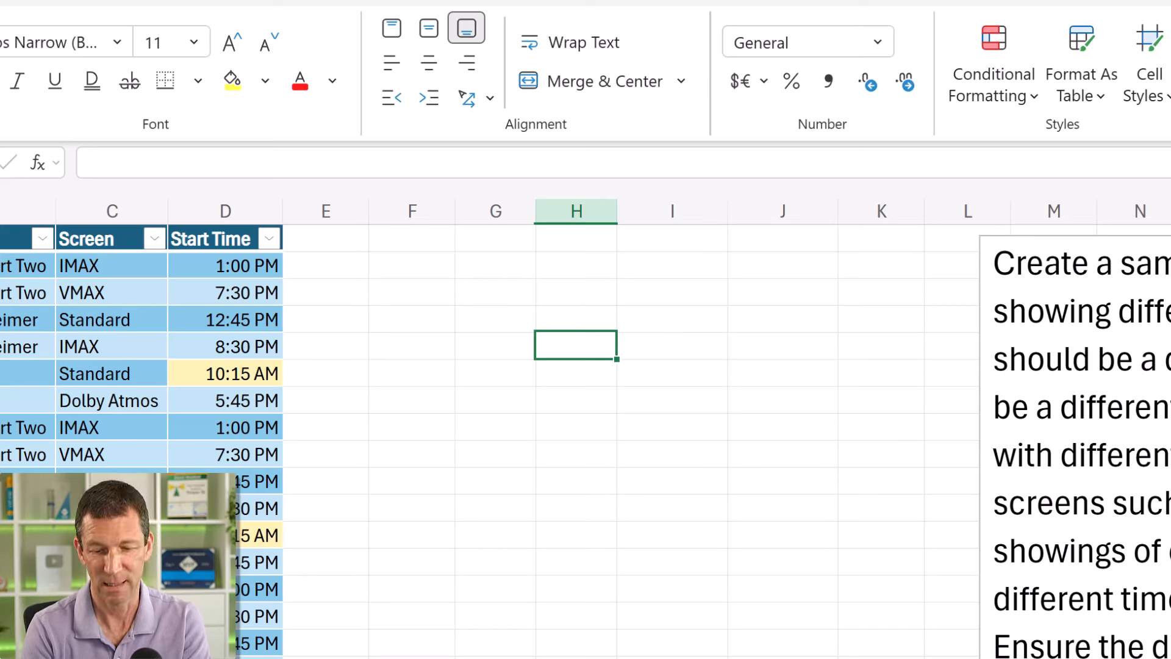
Test in H5 whether the start time in D6 is before noon with the formula =D6<TIME(12,0,0), and review the entry.
text(=)
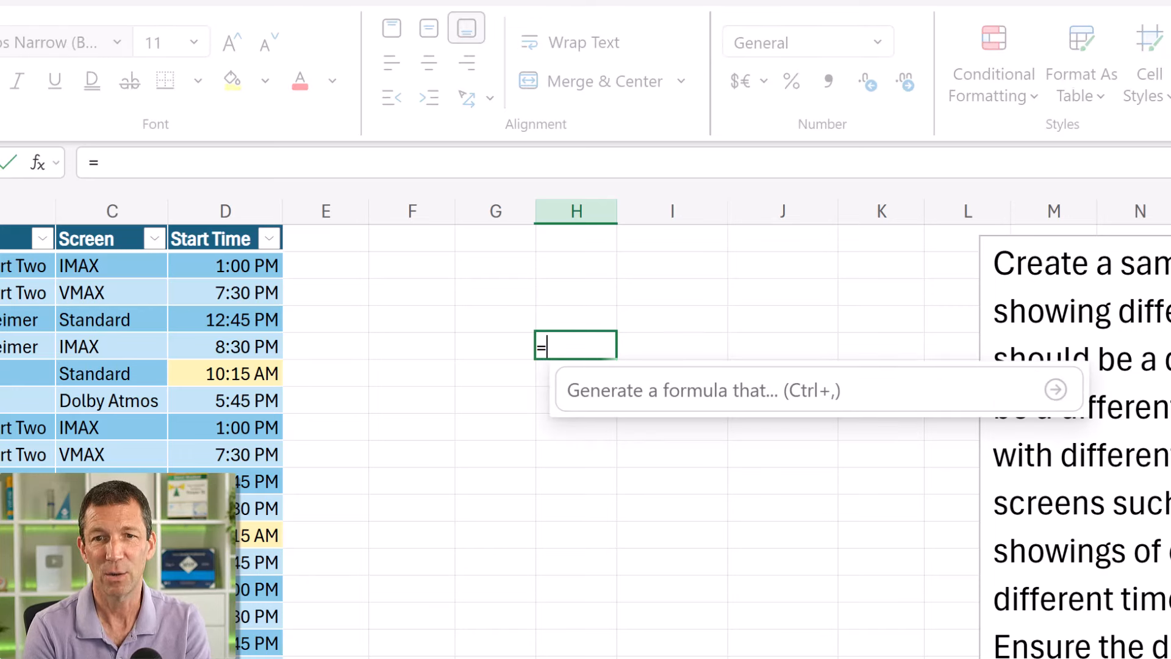
text(m)
key(BackSpace)
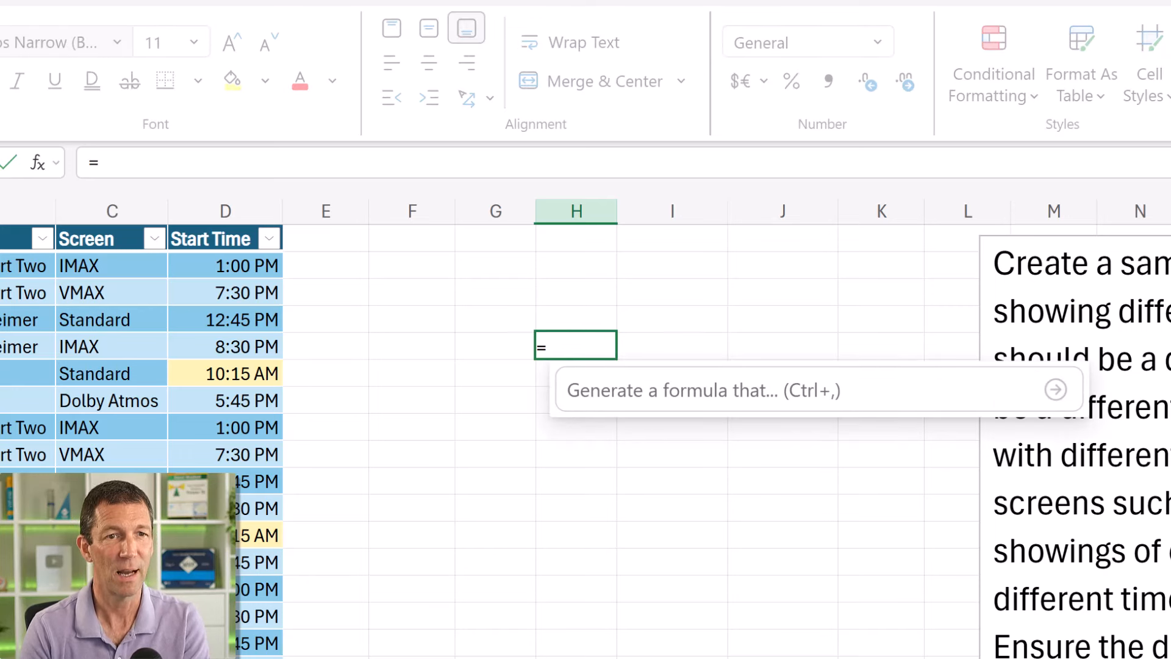
click(225, 374)
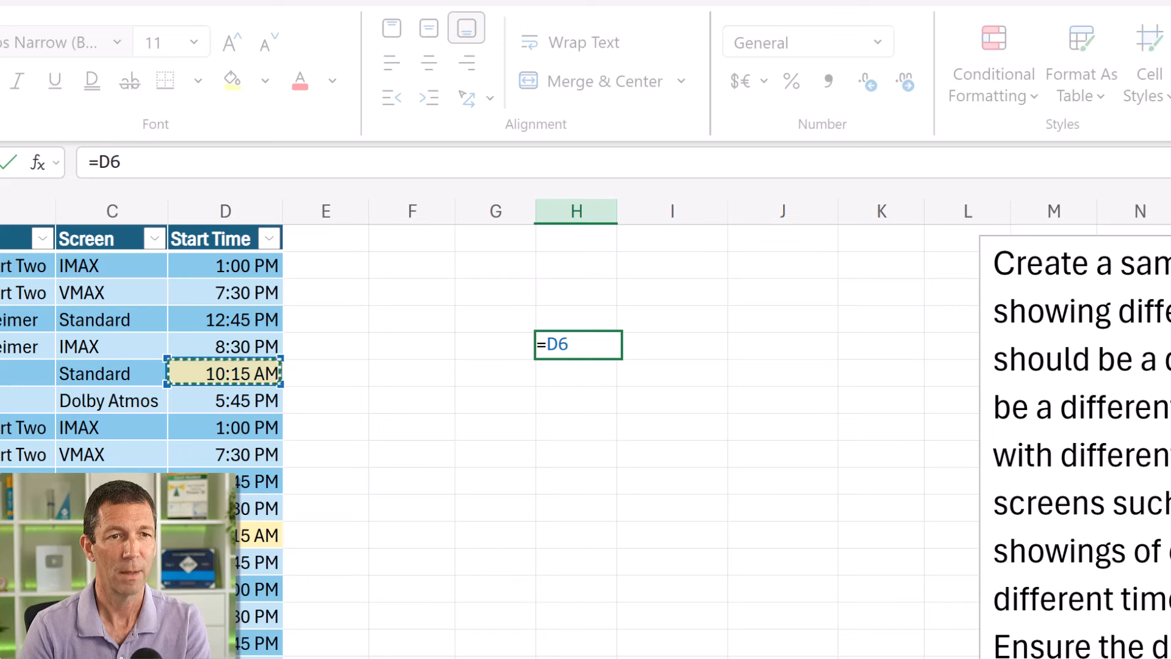
text(<)
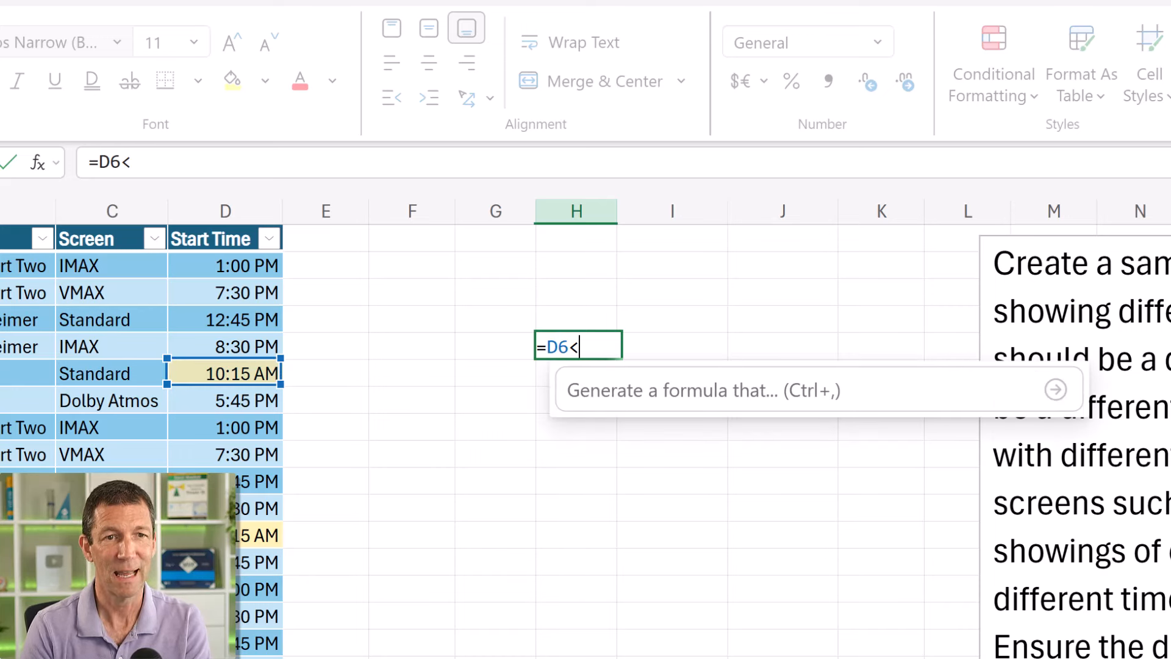
text(TIME()
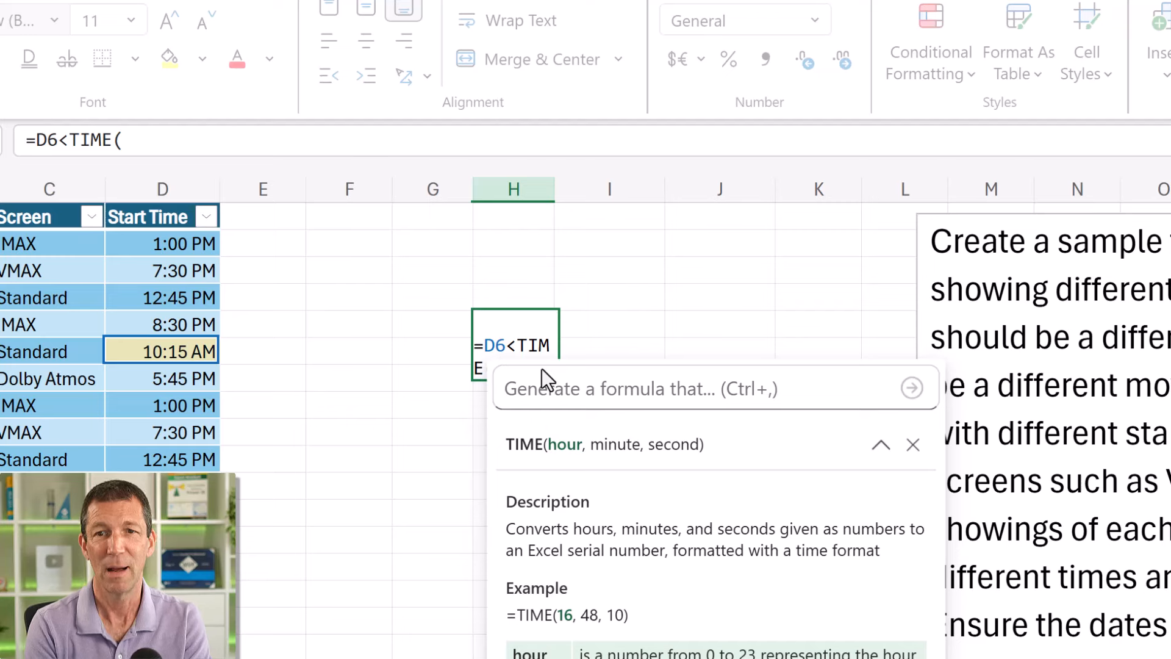
text(12,)
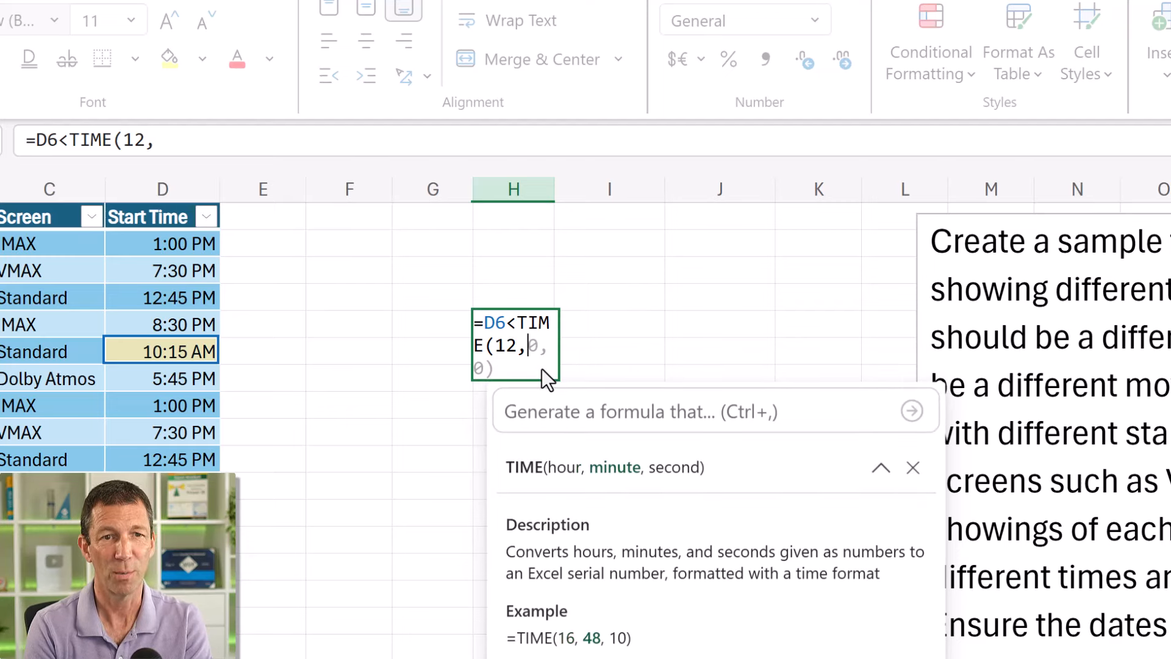
text(0,0 ))
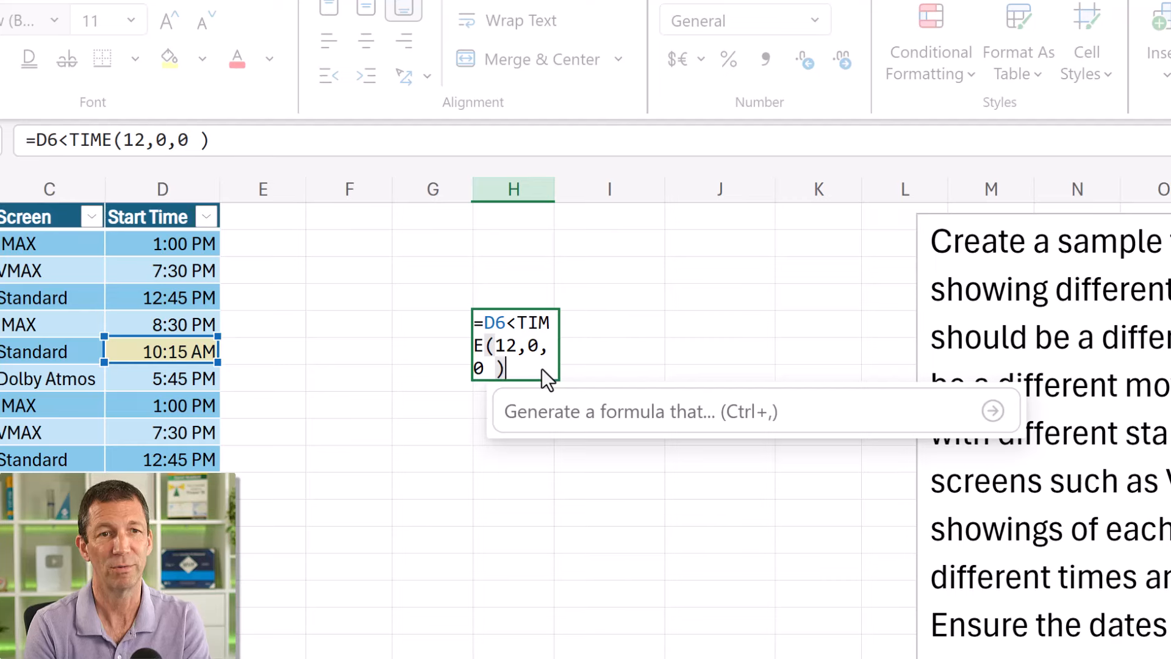
key(Return)
key(Up)
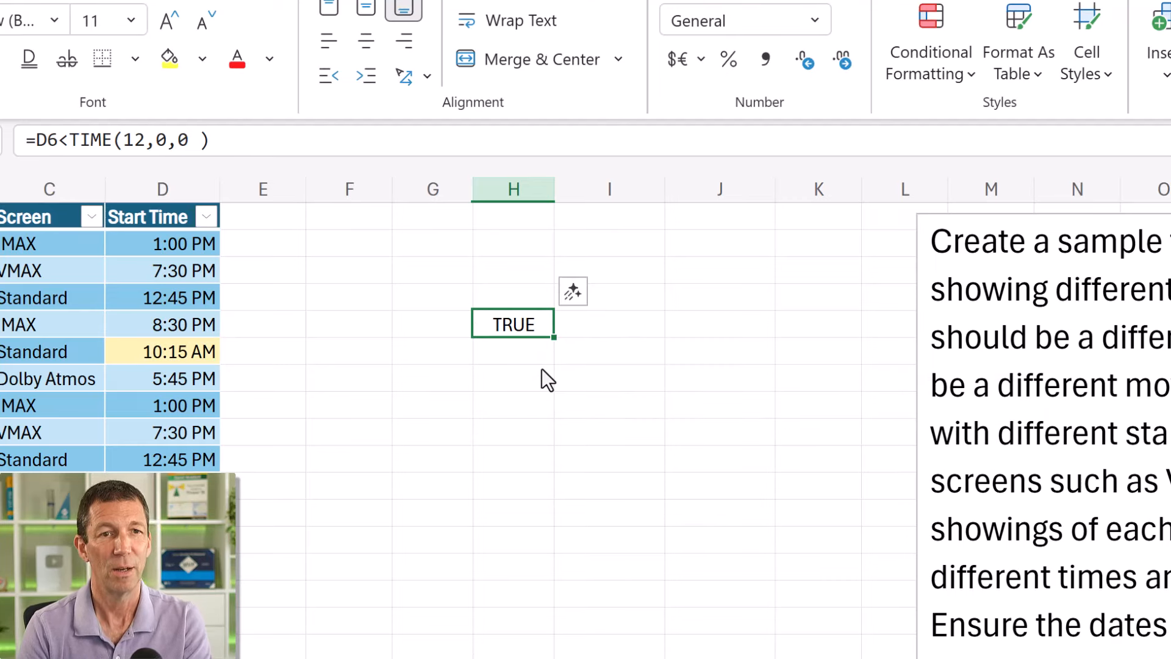
key(F2)
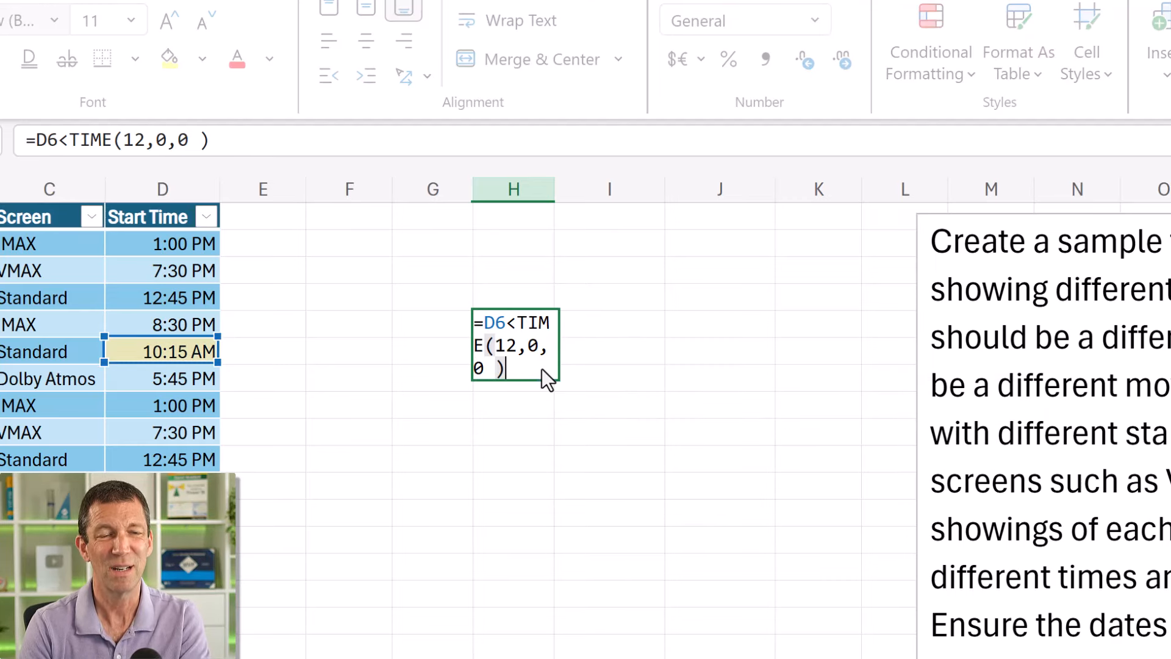
key(Escape)
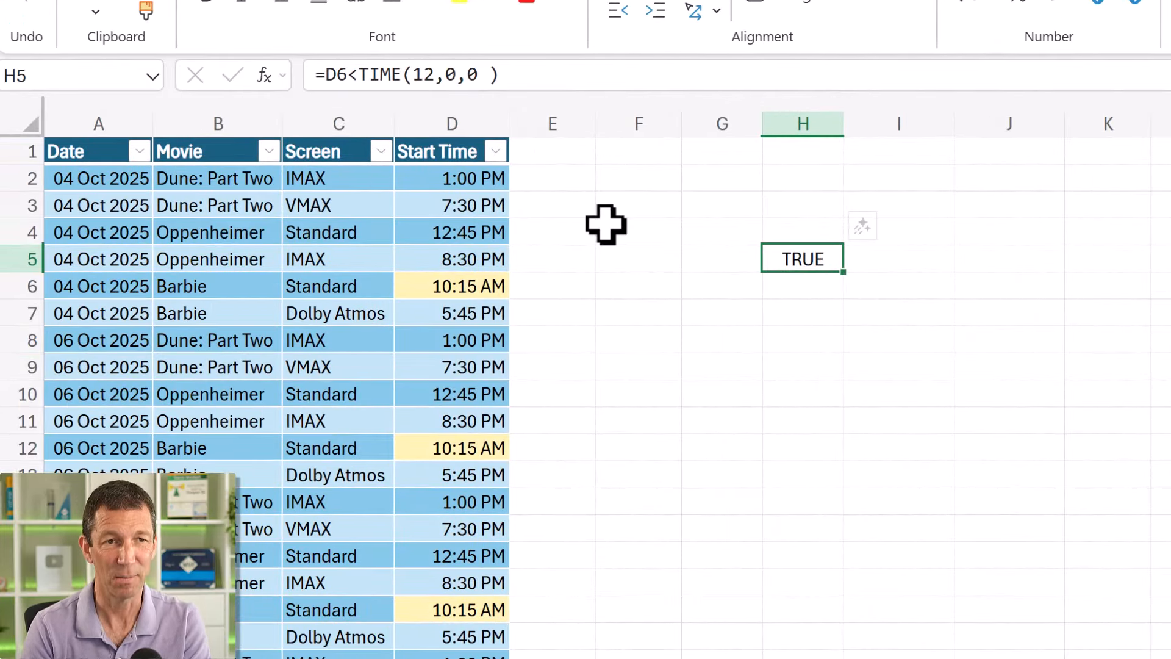
Enter the current date and time together in G5 and widen column G to fit the full value.
key(Left)
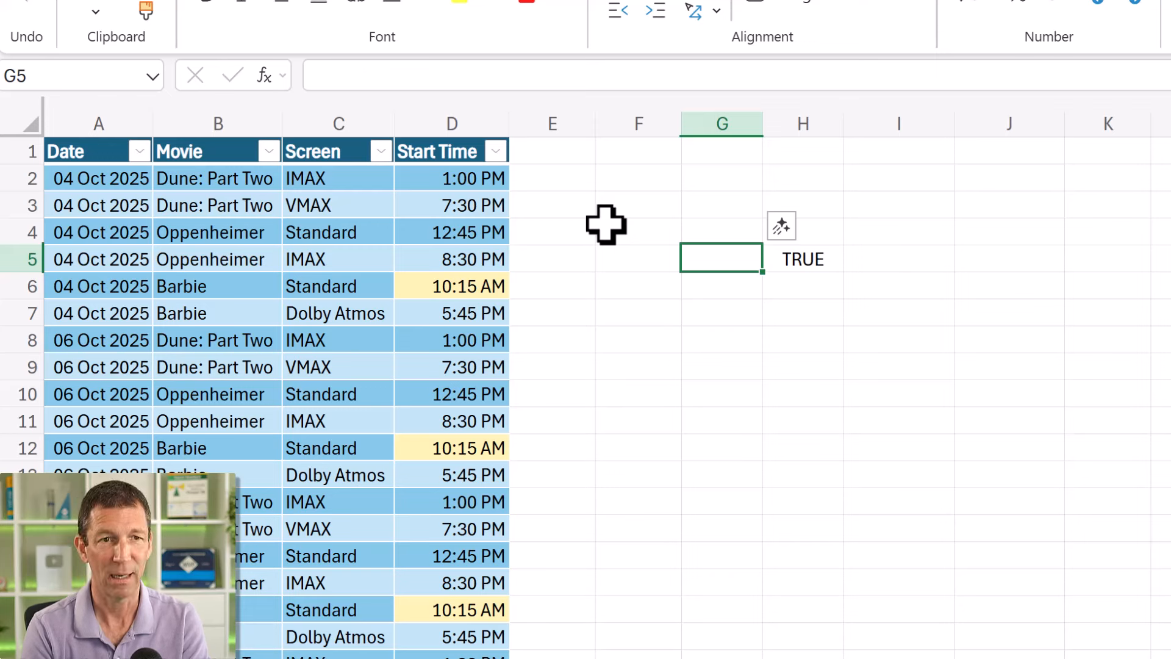
key(ctrl+semicolon)
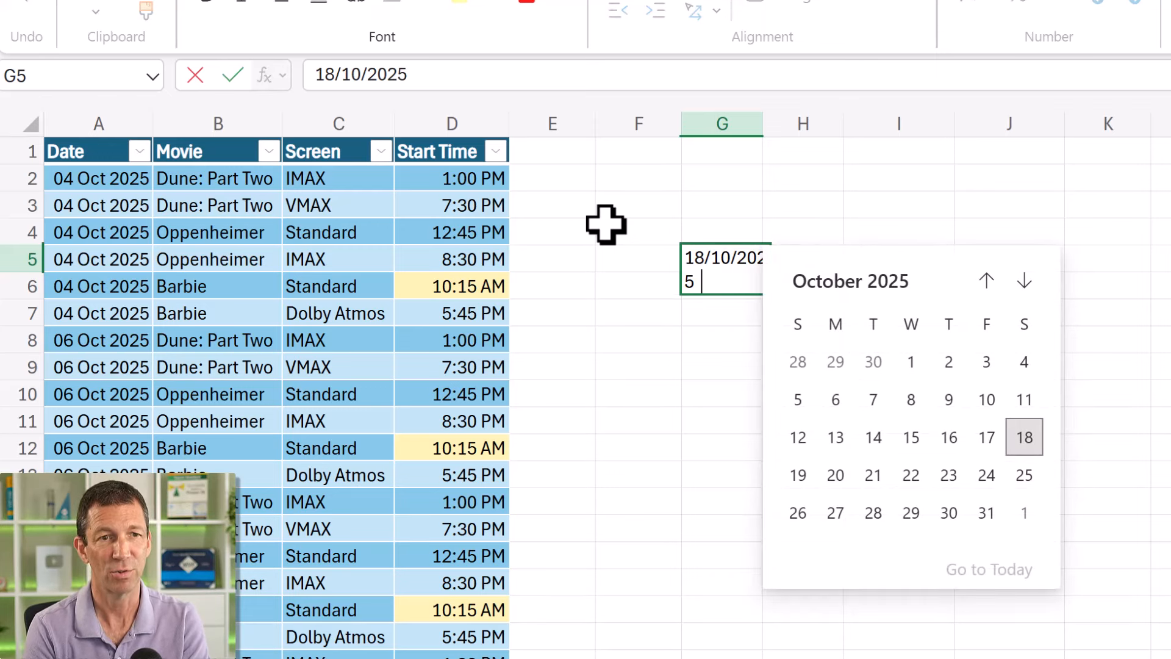
key(ctrl+shift+semicolon)
key(Return)
key(Up)
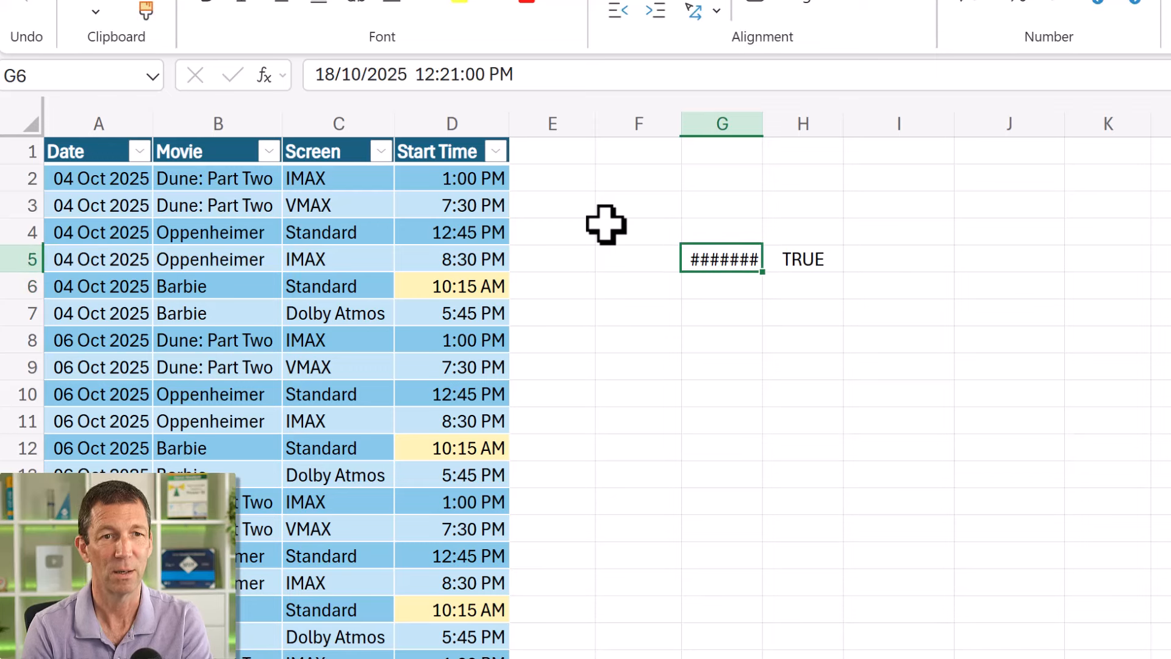
drag(763, 120, 897, 123)
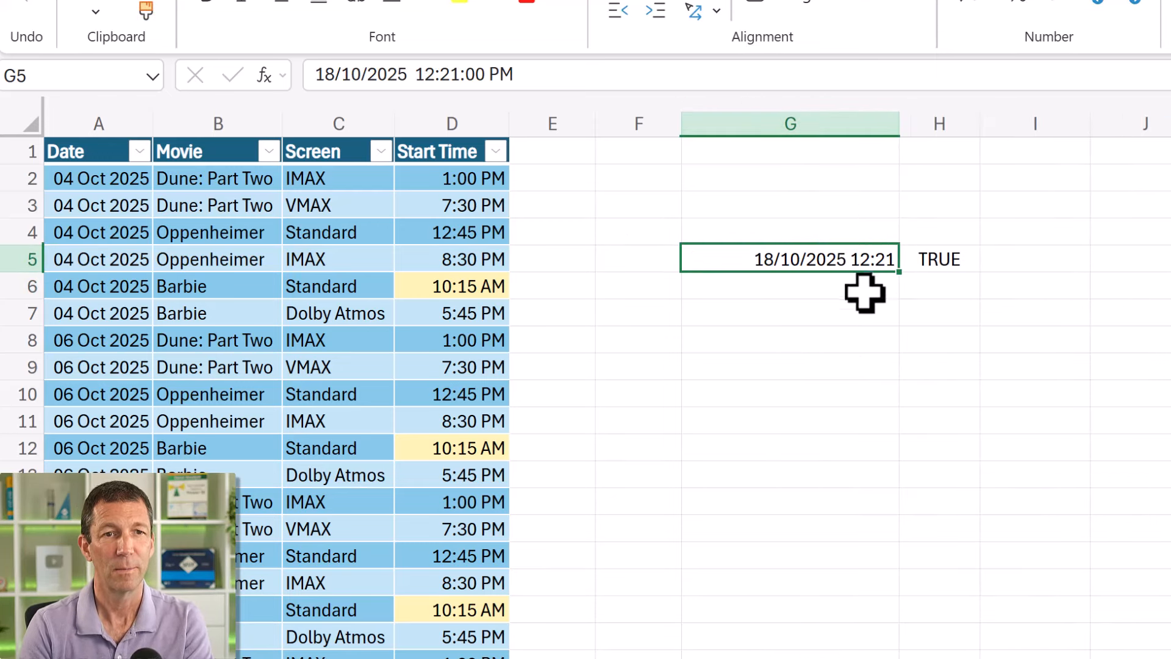
key(F2)
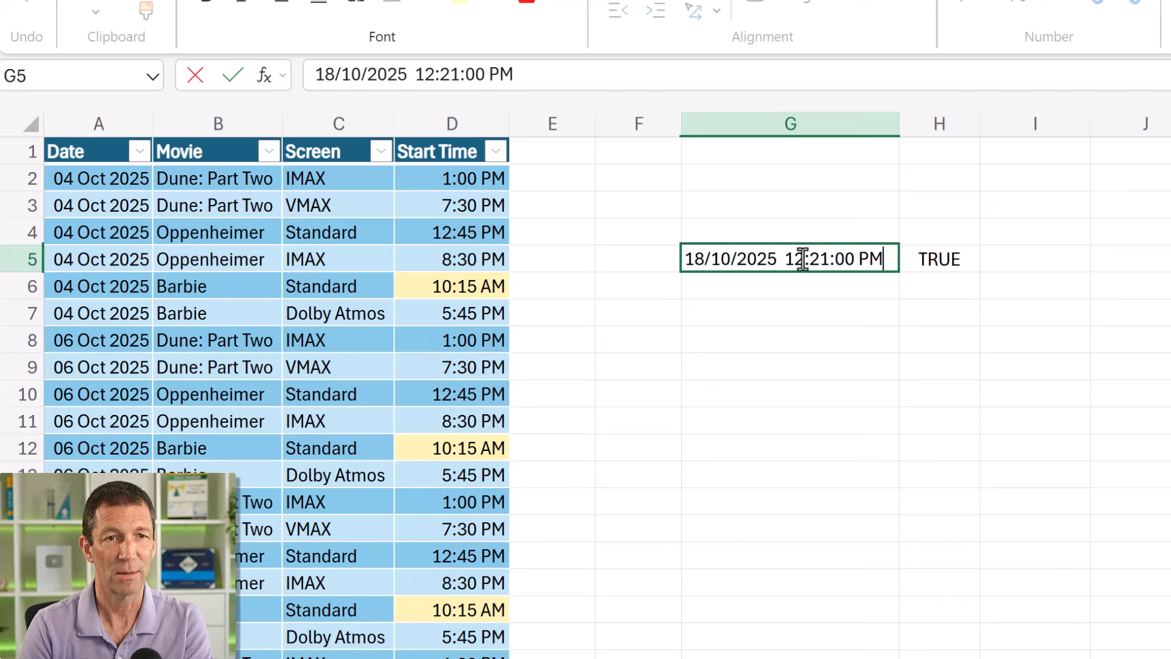
key(Escape)
Replace the formula in H5 with =MOD(G5,1) to extract only the time, and widen column H to fit.
click(941, 259)
key(F2)
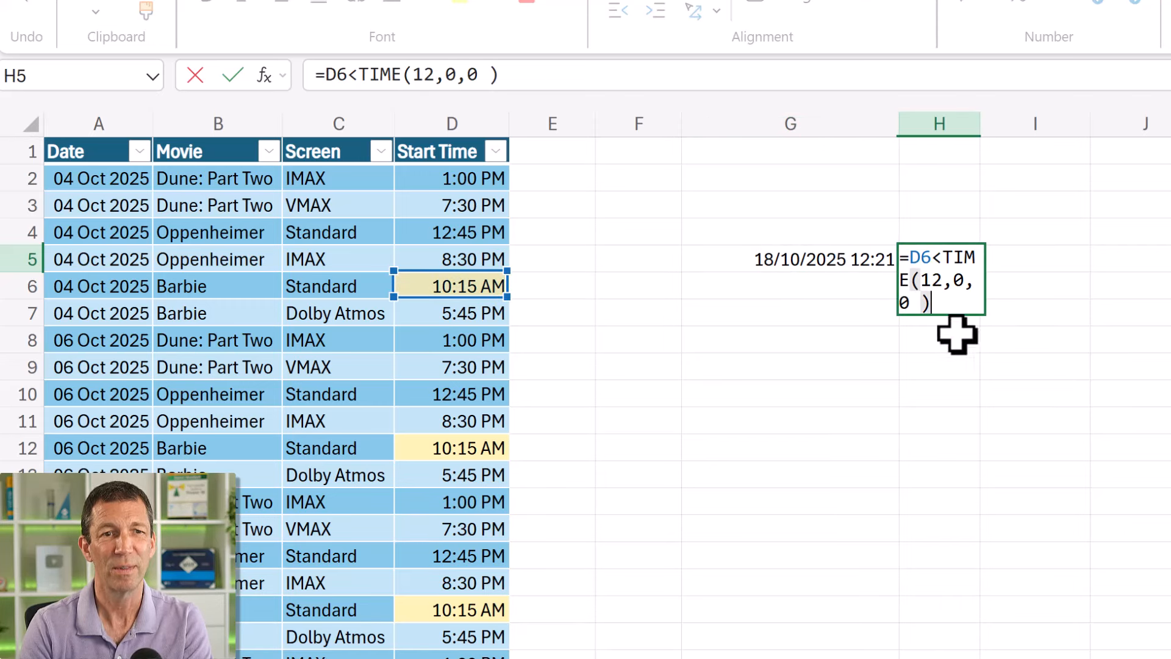
key(Escape)
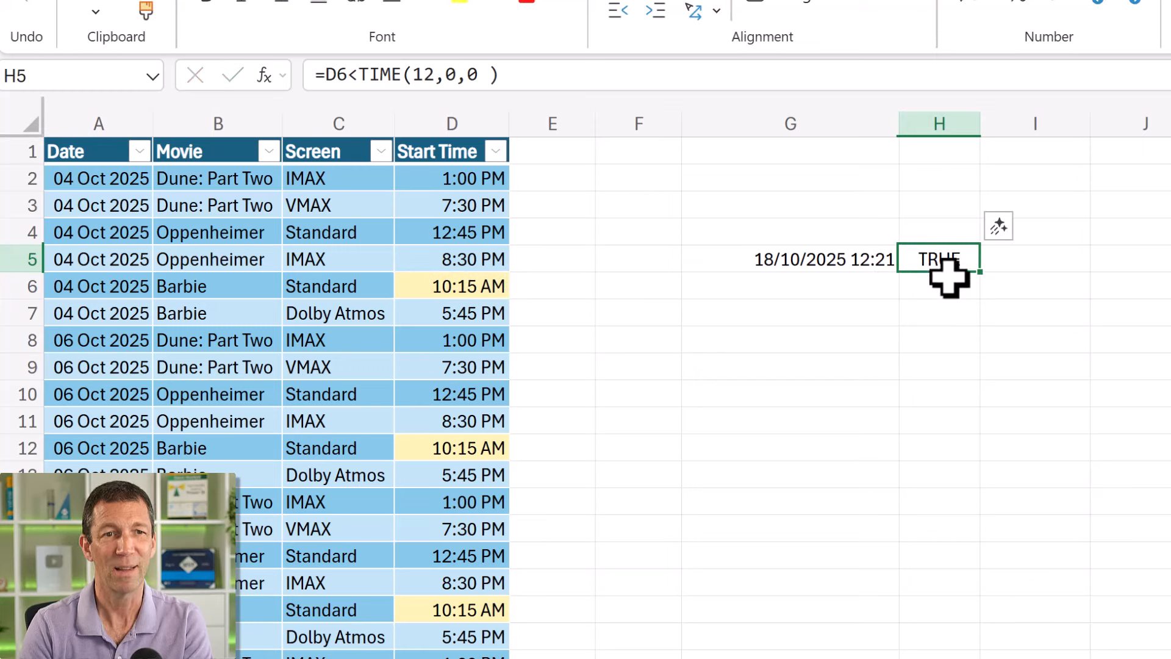
text(=mod)
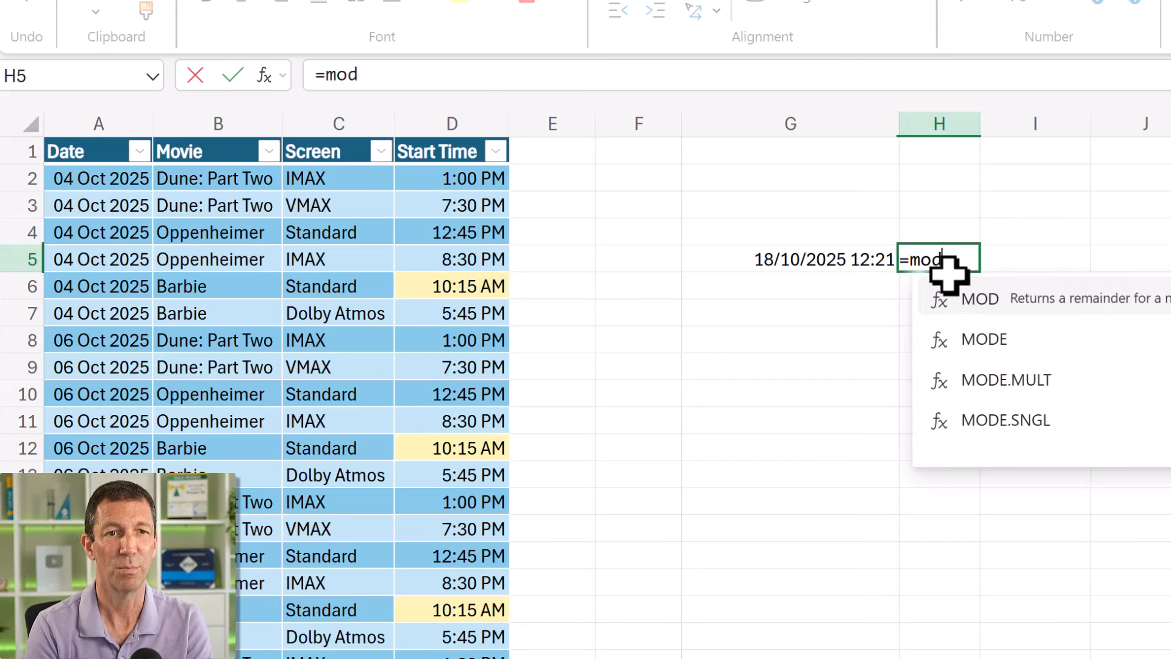
key(Tab)
key(Left)
text(,1))
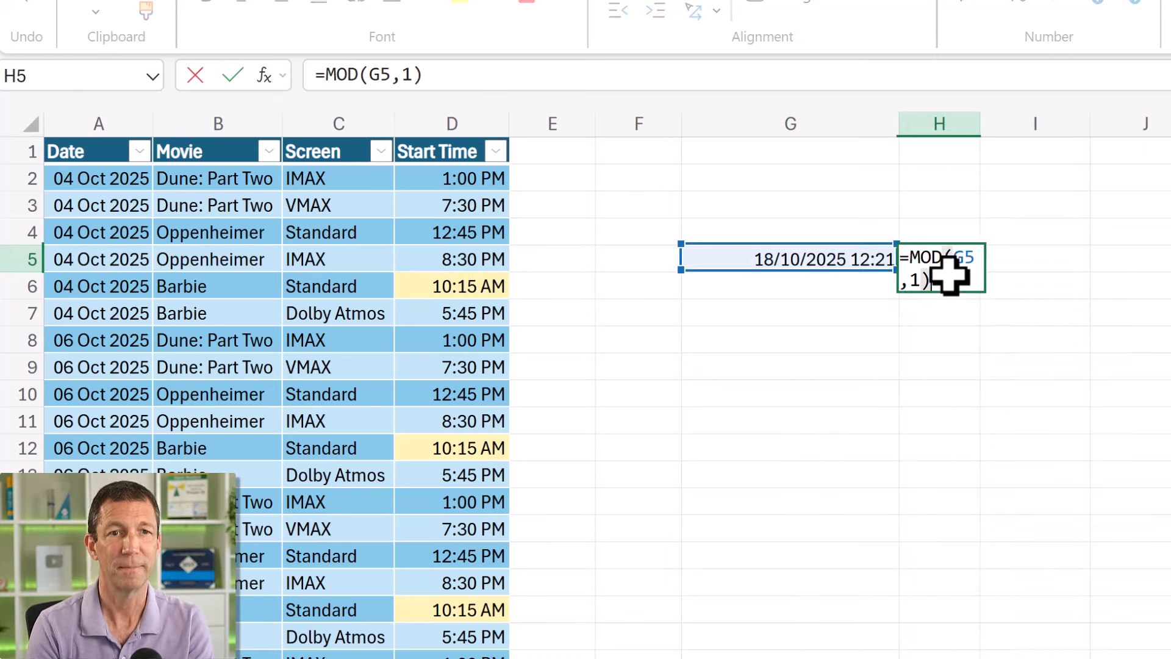
key(Return)
click(947, 269)
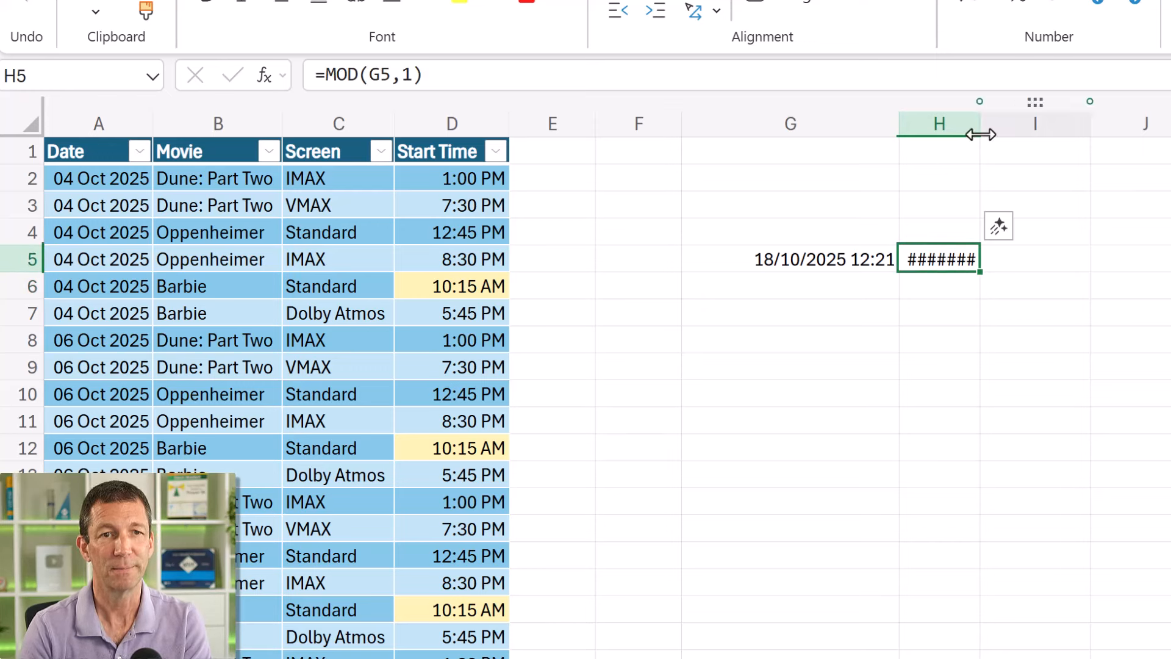
drag(980, 134, 1007, 137)
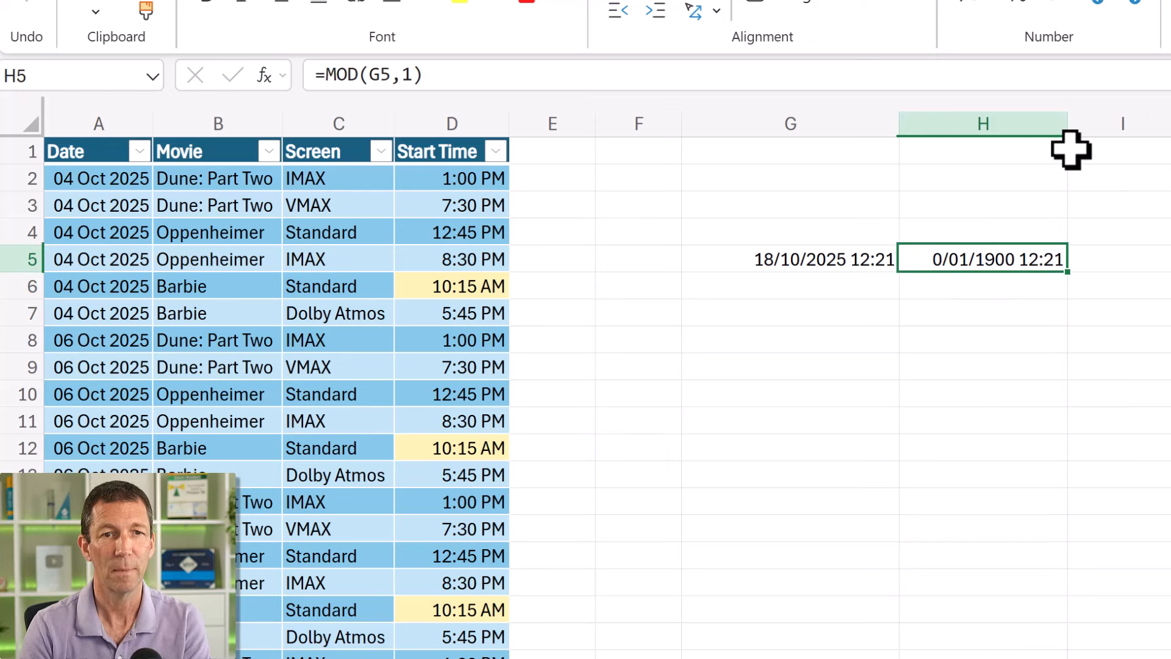
Copy the time formatting of D4 to H5 with Format Painter.
click(427, 231)
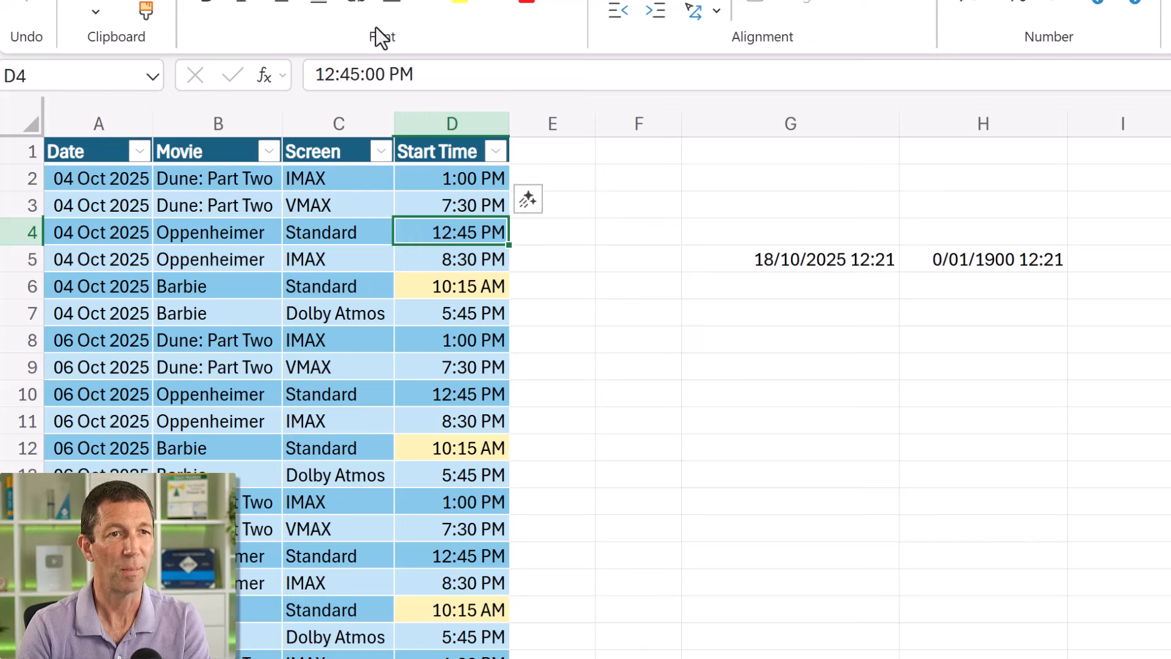
click(146, 12)
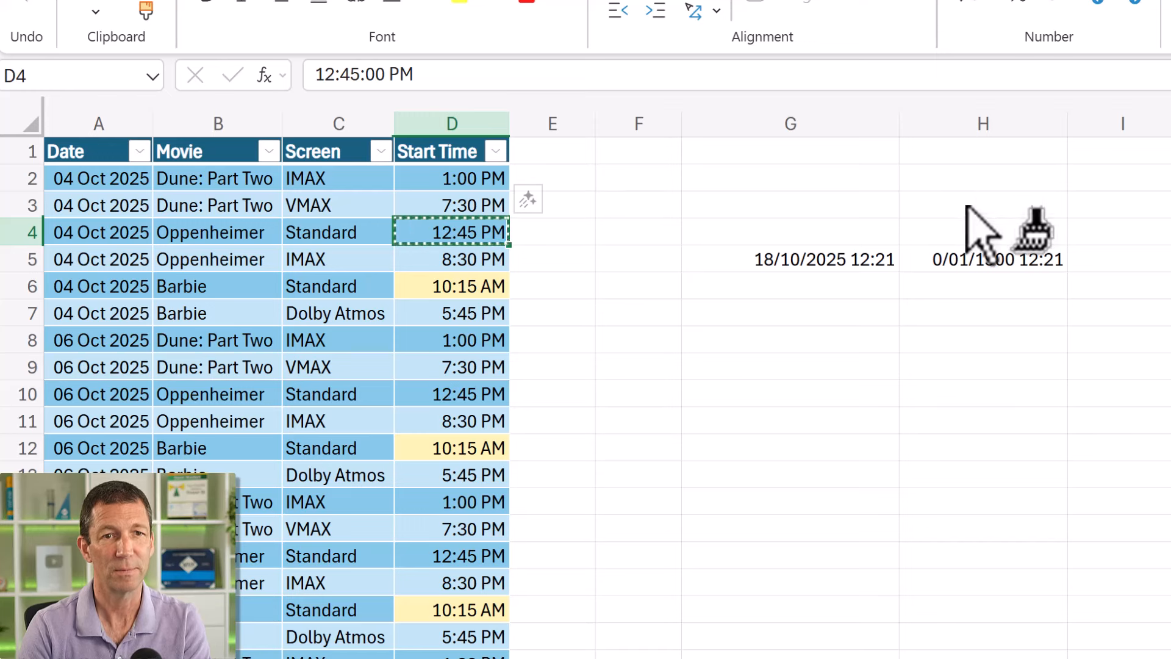
click(991, 259)
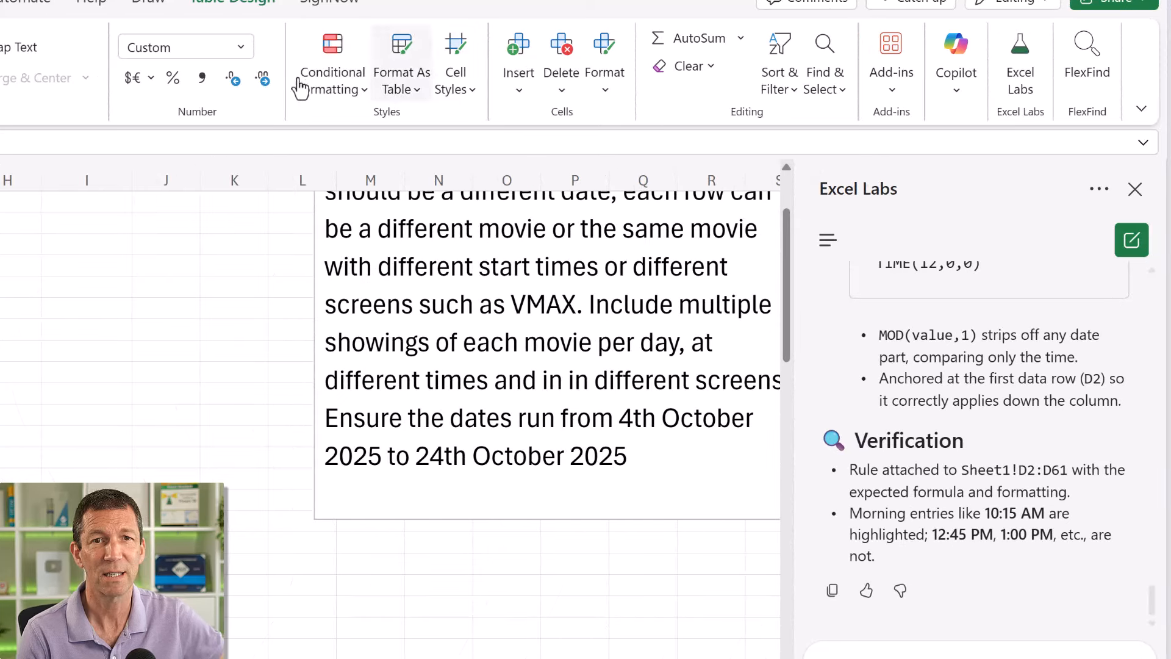
Open the conditional formatting rules manager and examine the formula and applied range of the Start Time rule.
click(321, 70)
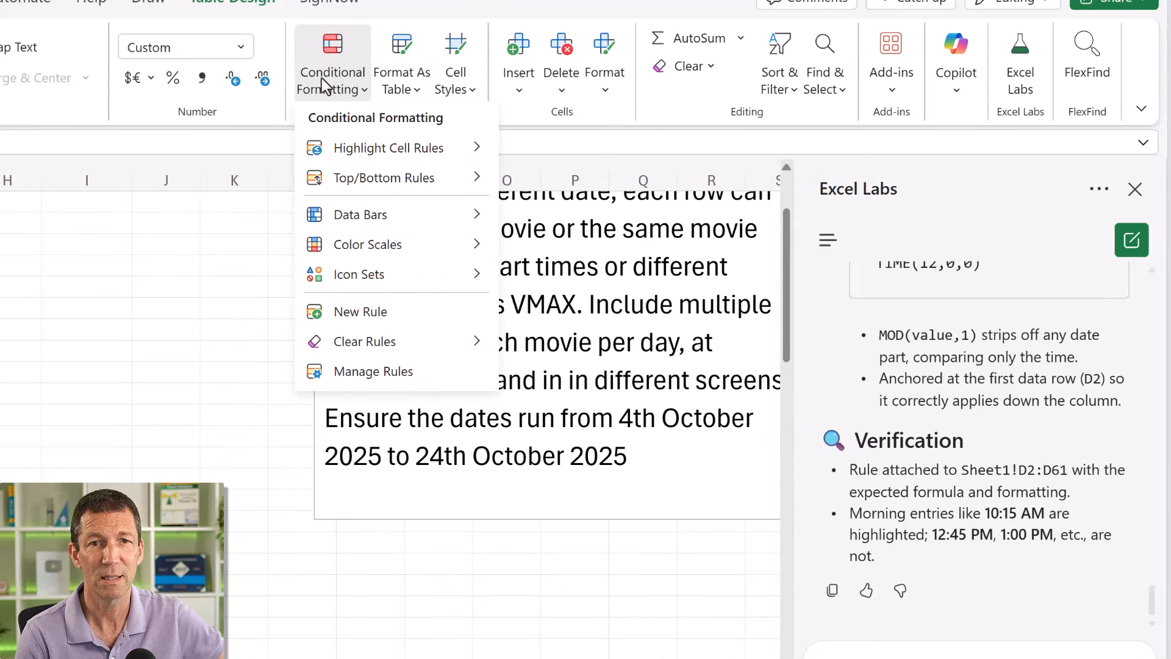
click(368, 374)
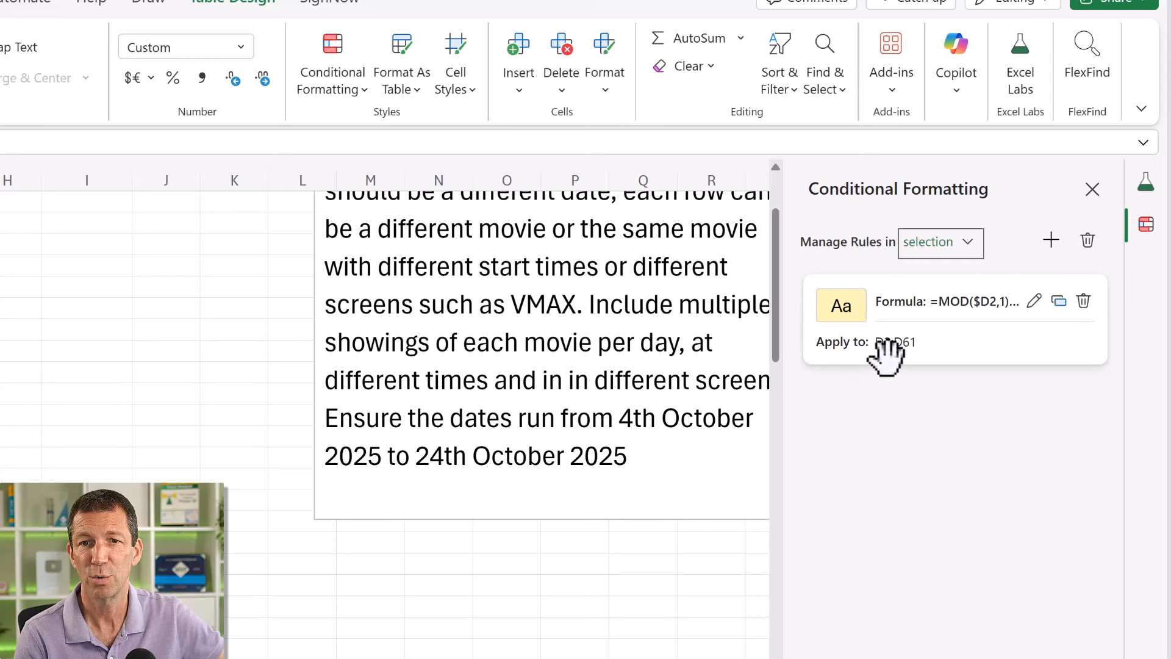
mouse_move(886, 349)
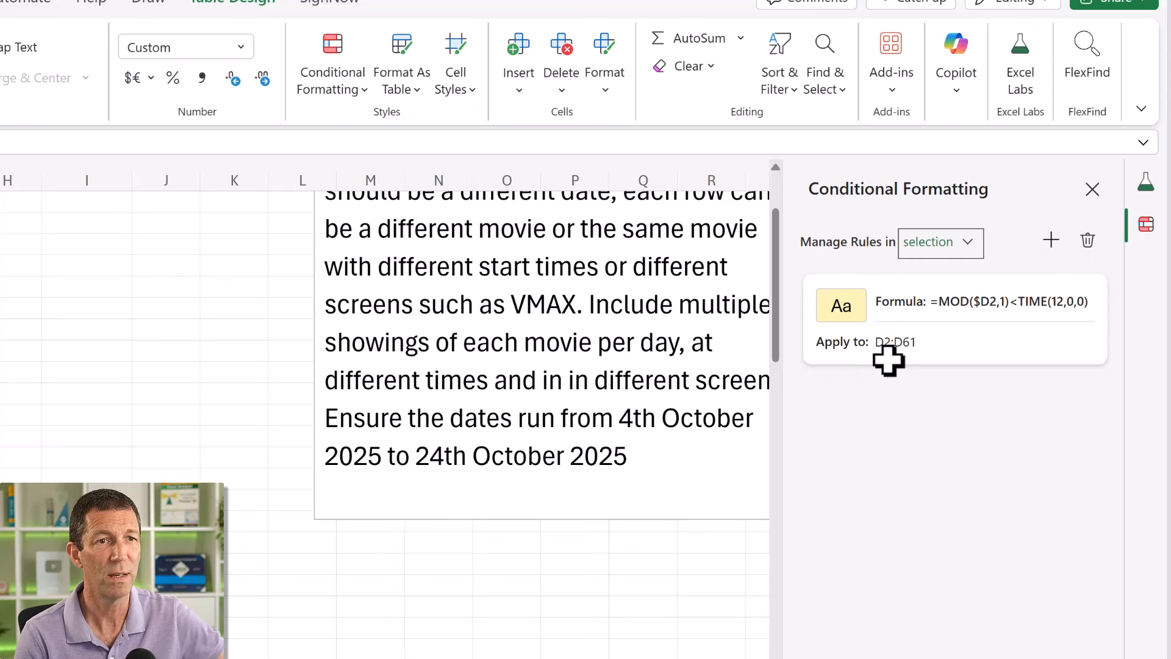
scroll(889, 360, up, 2)
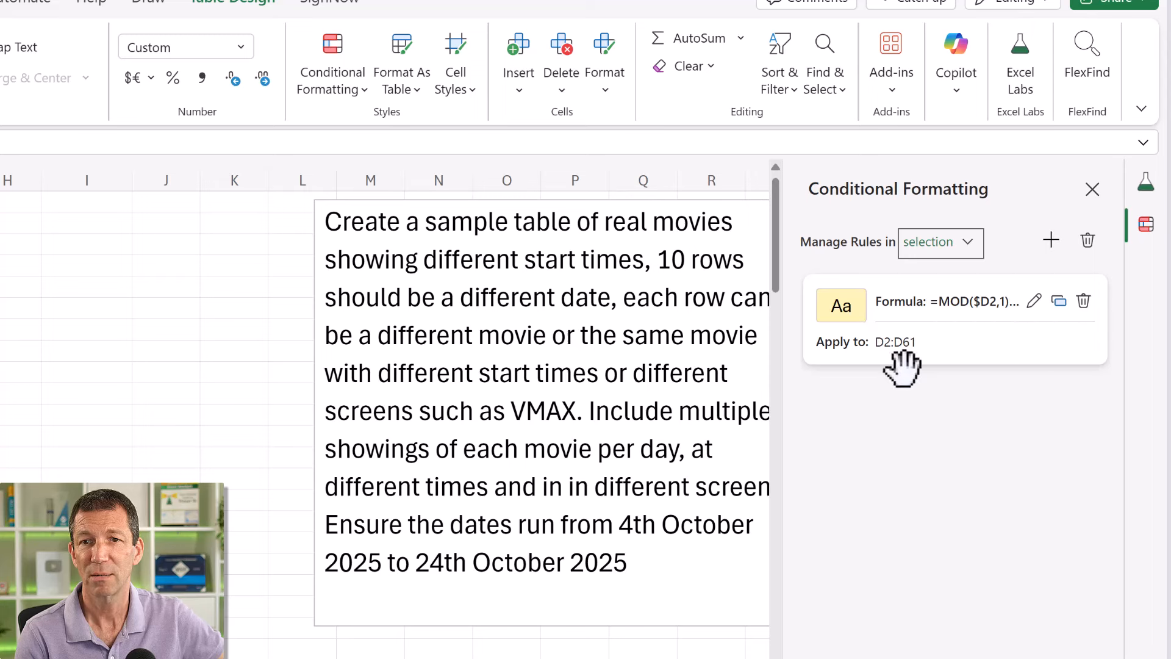